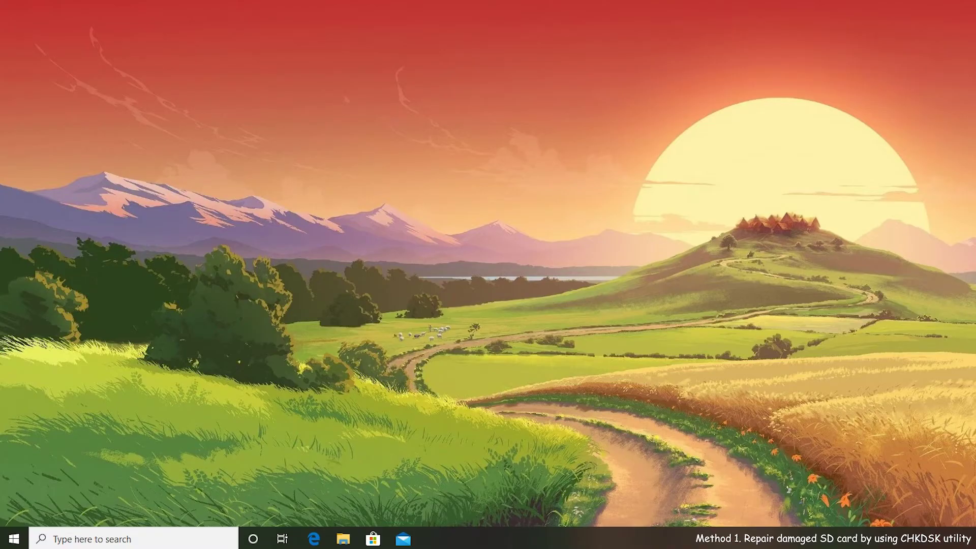
- Search for cmd and run Command Prompt as administrator
left_click(172, 536)
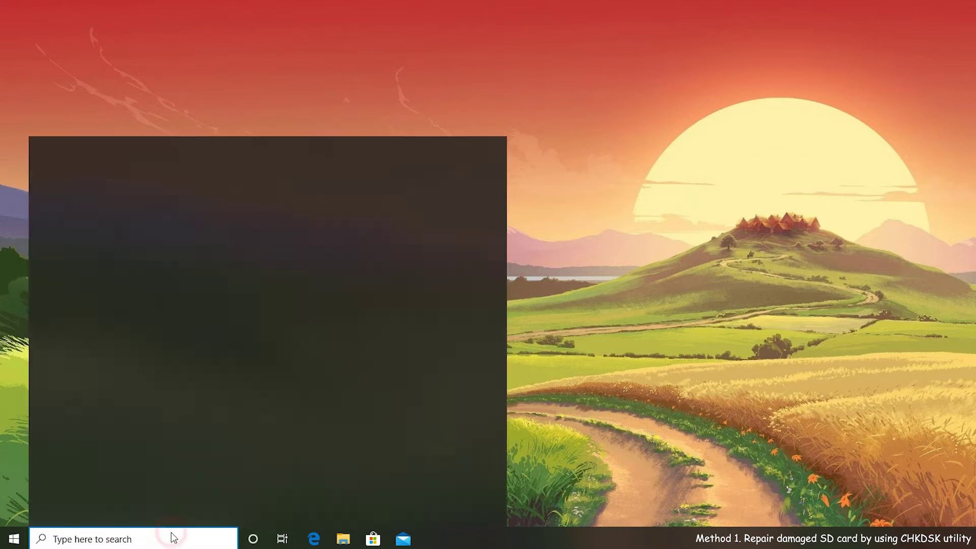
type("cmd")
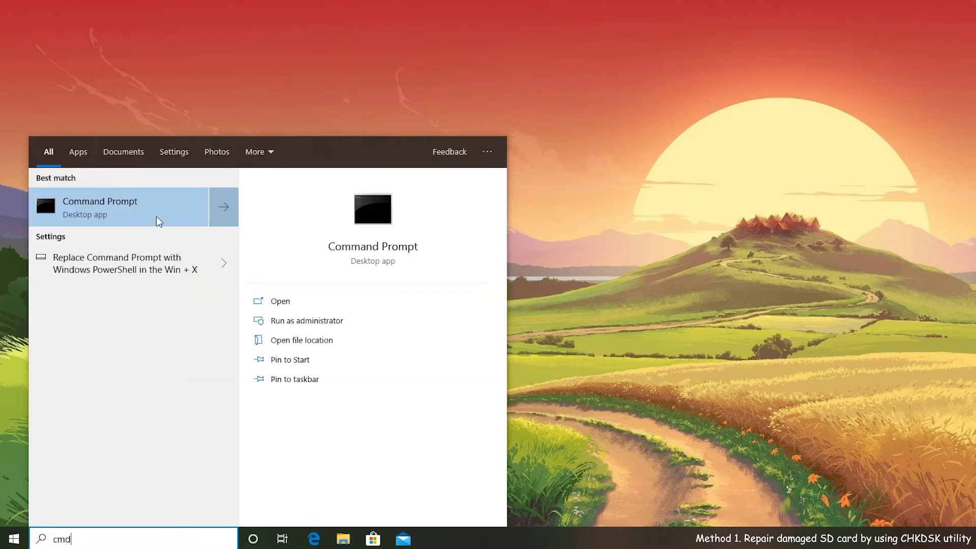
right_click(153, 212)
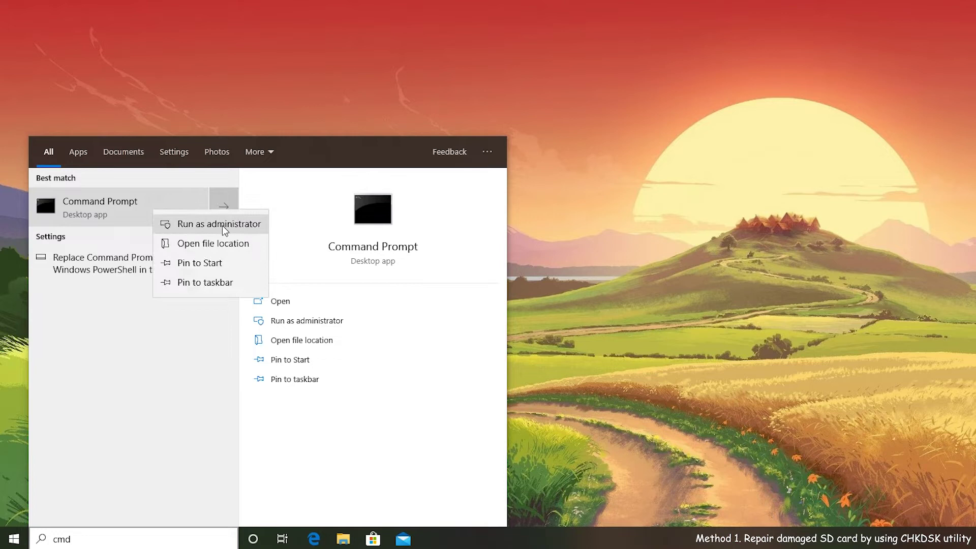
left_click(230, 228)
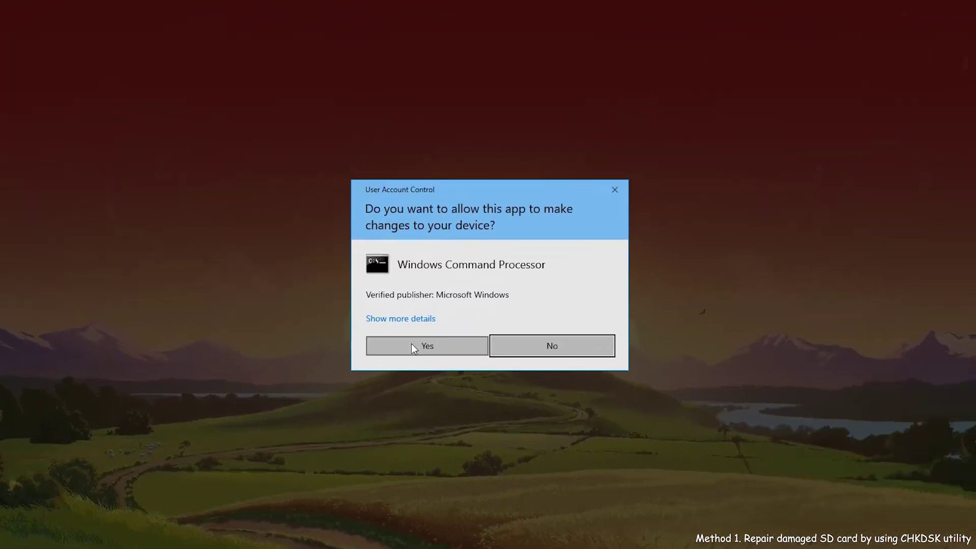
- Allow the elevated console and run chkdsk d:/f, reviewing the scan results for drive D
left_click(534, 281)
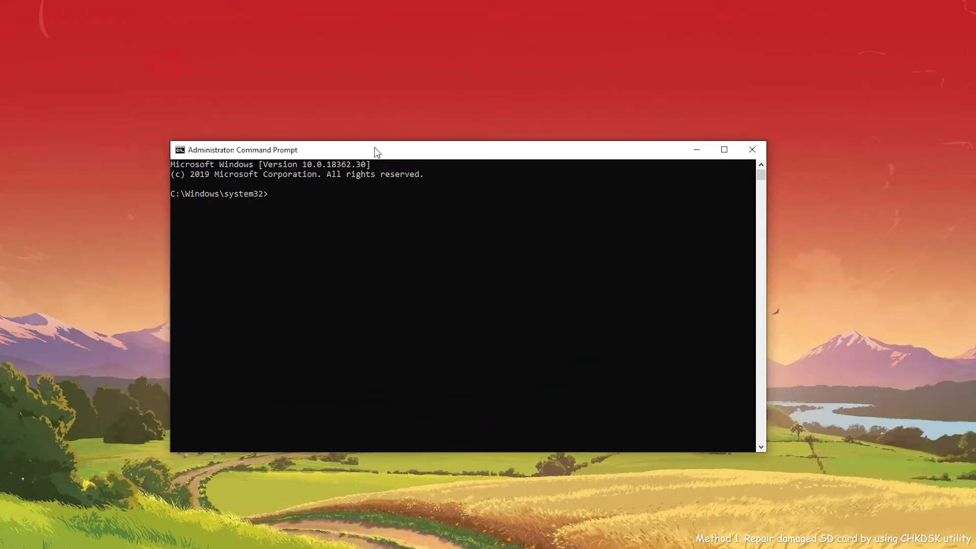
left_click(230, 206)
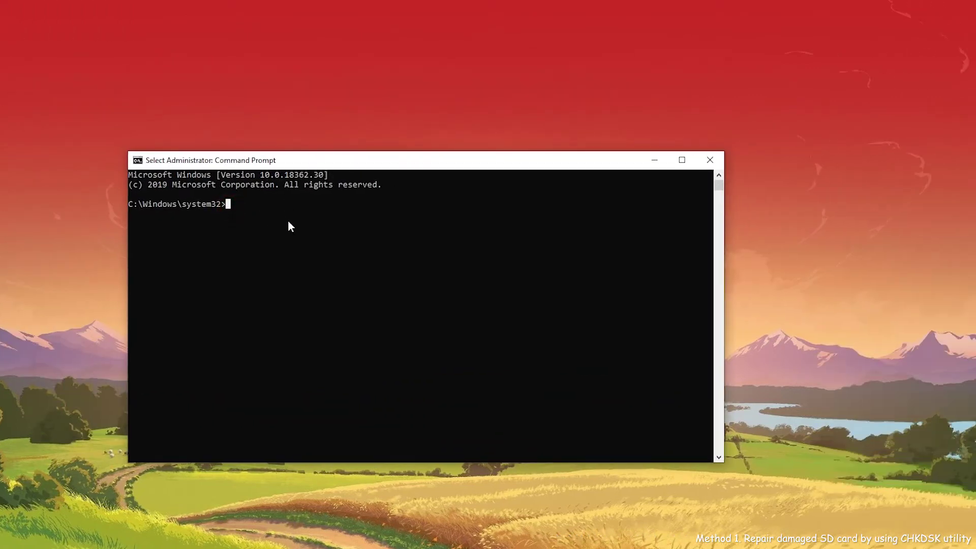
type("chkd")
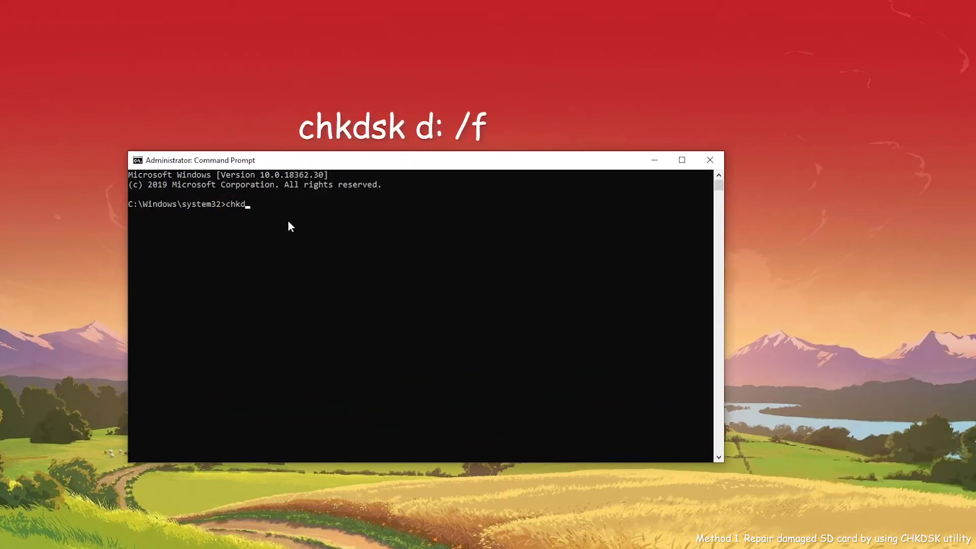
type("sk d:/f")
key("Return")
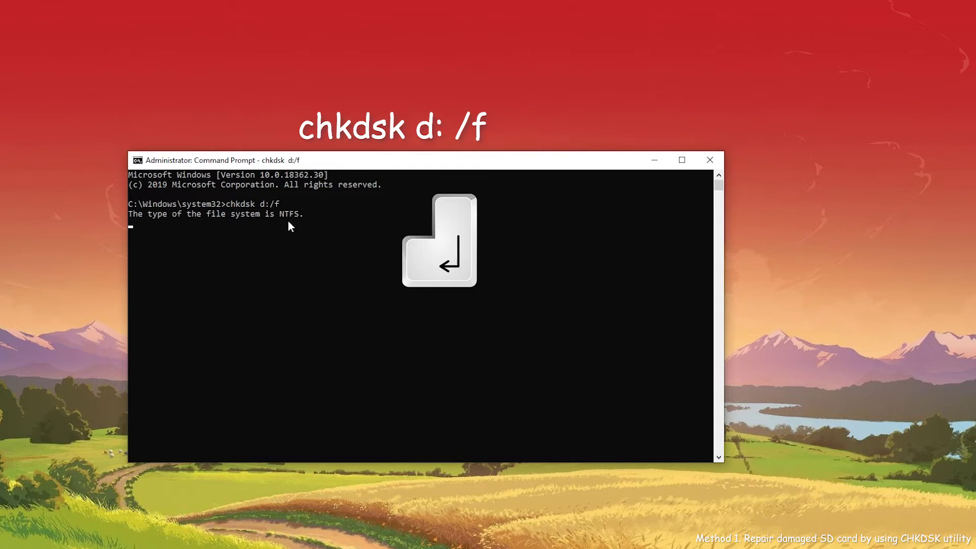
scroll(254, 205, "up", 3)
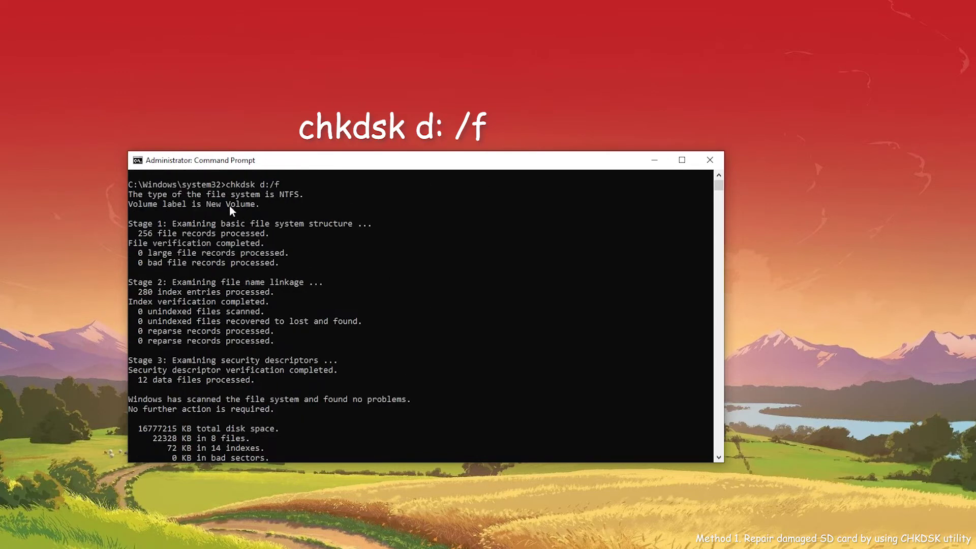
scroll(239, 231, "up", 1)
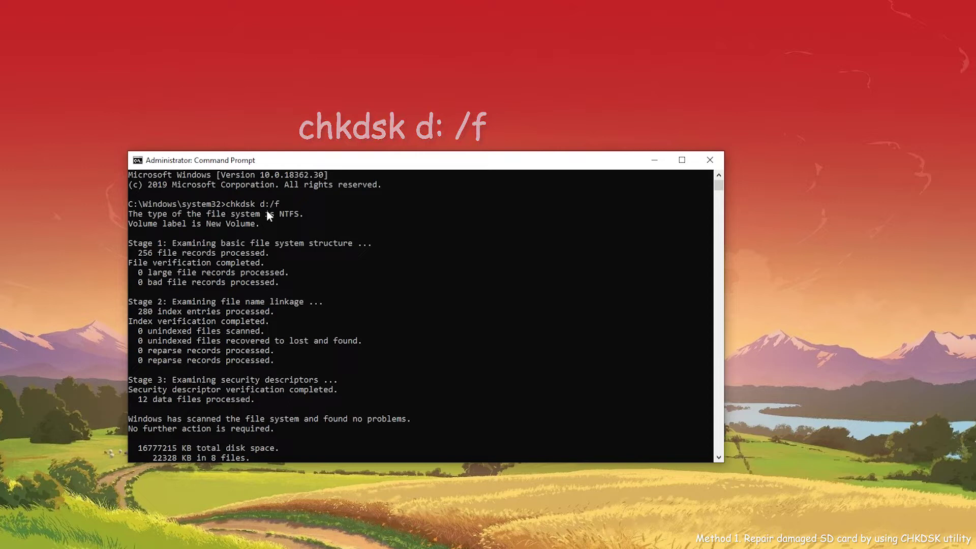
scroll(303, 386, "down", 1)
scroll(303, 386, "down", 7)
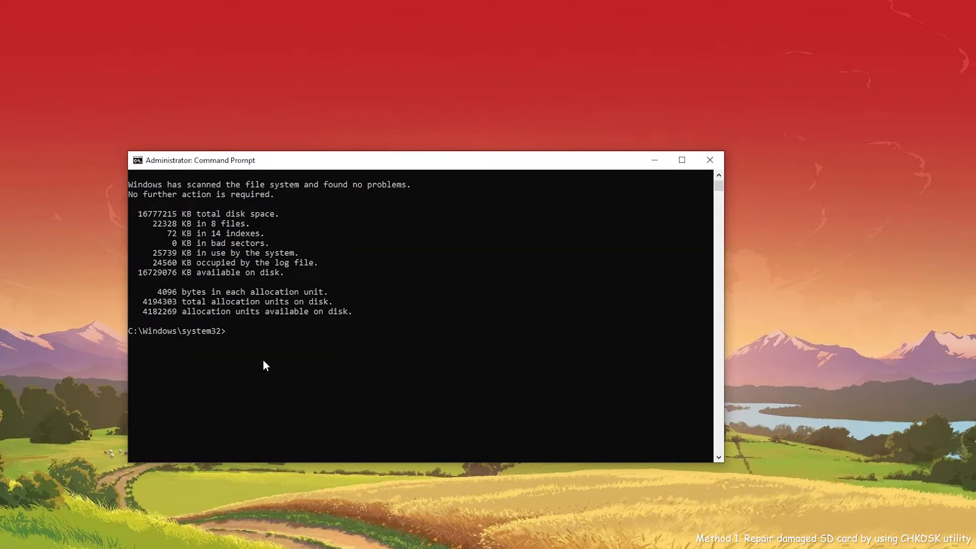
scroll(263, 363, "up", 2)
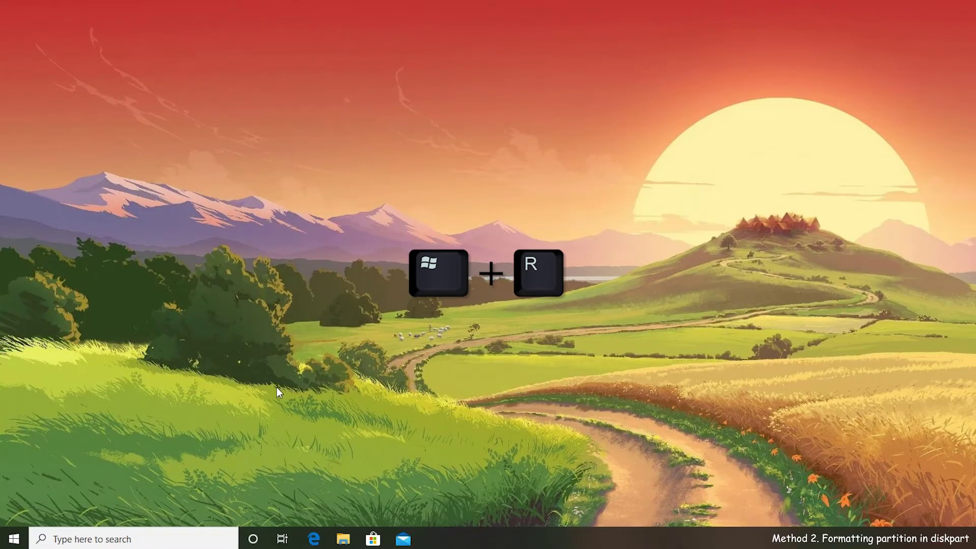
- Launch diskpart from the Run dialog with administrator permission
key("super+r")
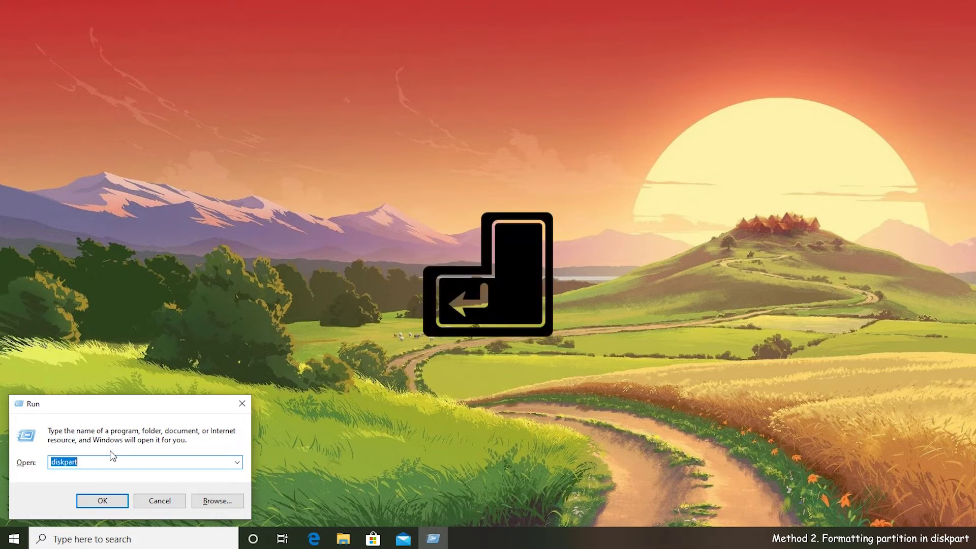
key("Return")
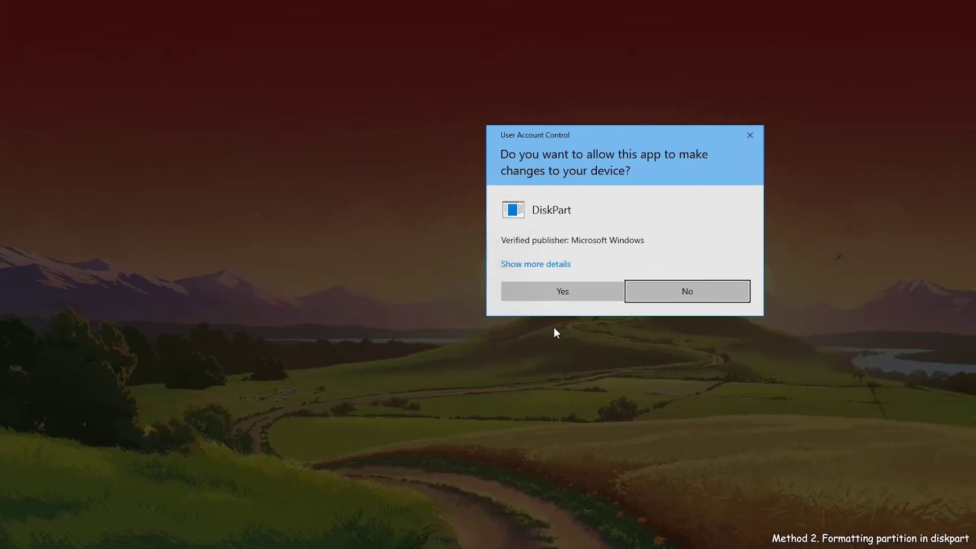
left_click(575, 292)
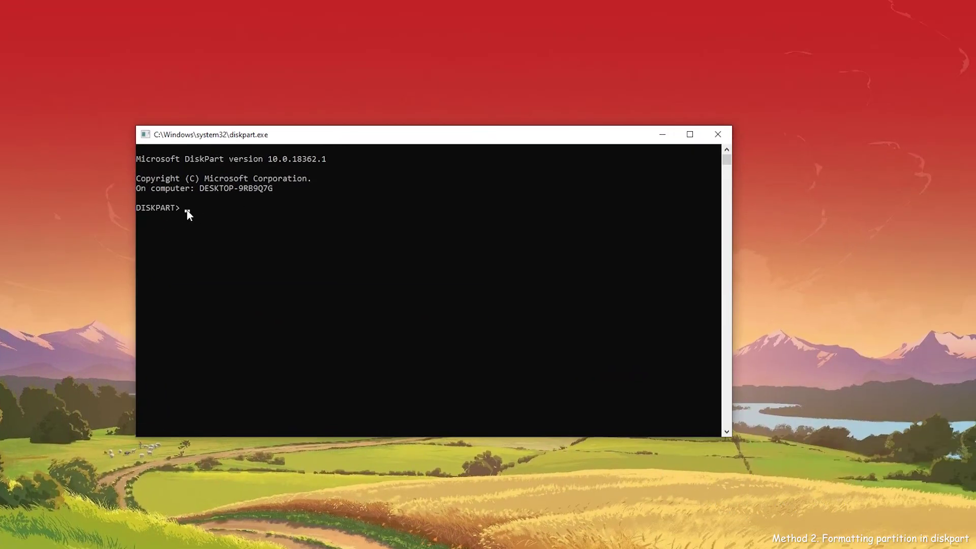
- List the disks with list disk and select the 16 GB disk 2
left_click(187, 210)
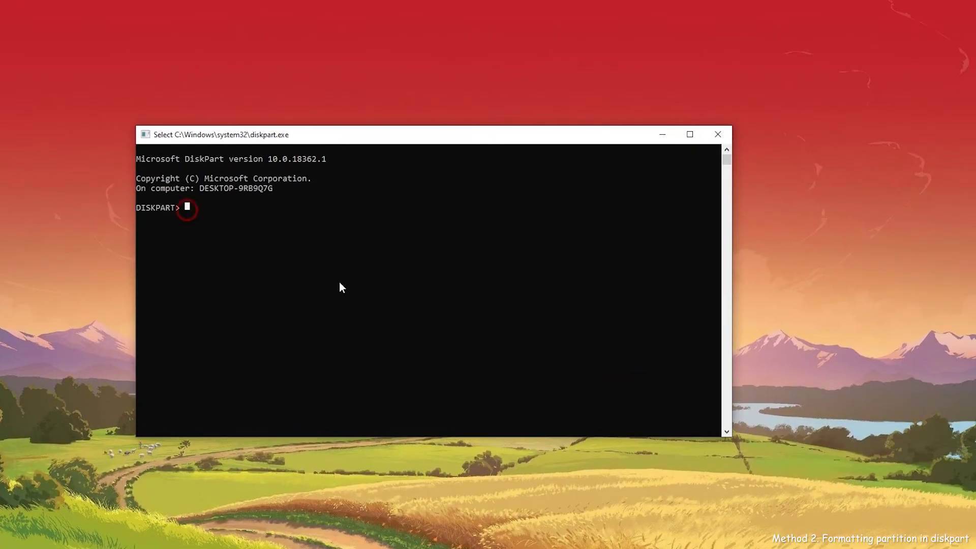
type("list")
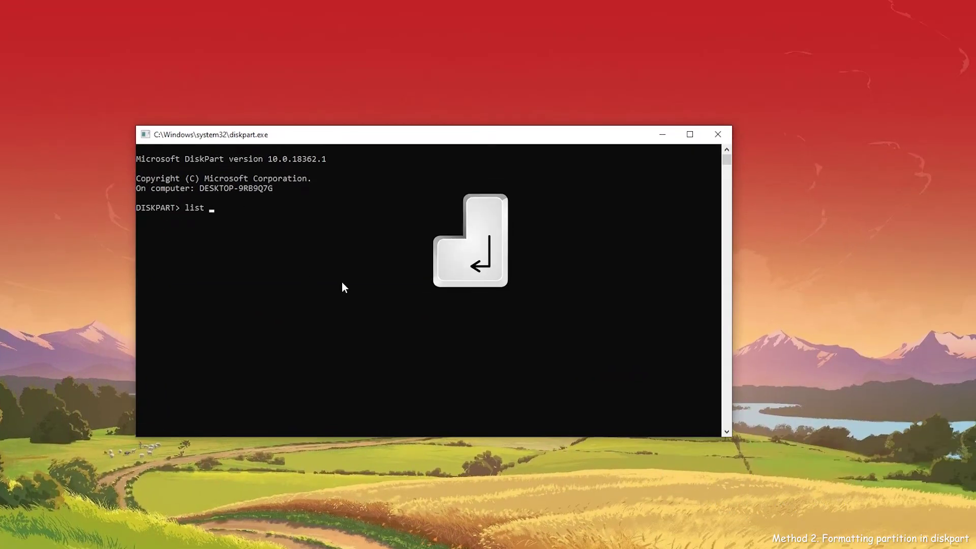
type(" disk")
key("Return")
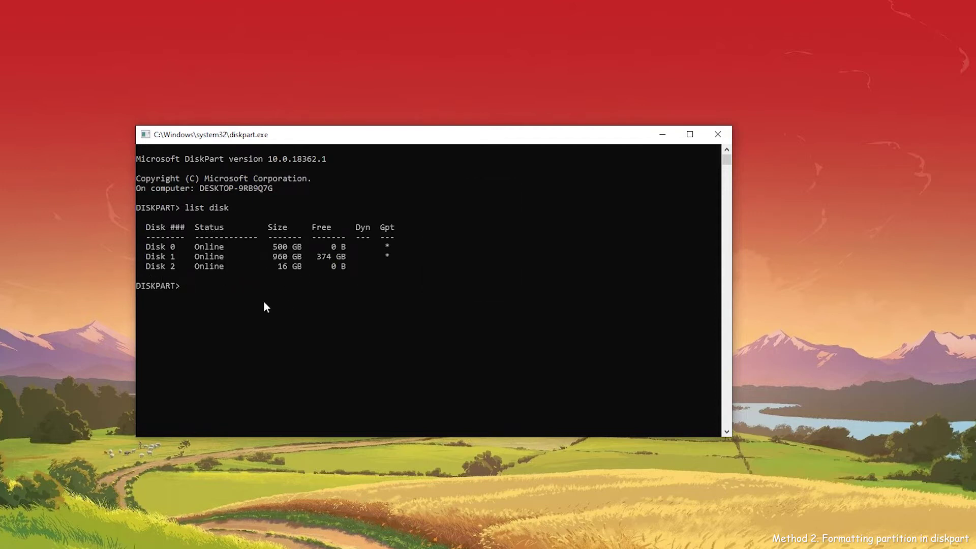
type("select disk 2")
key("Return")
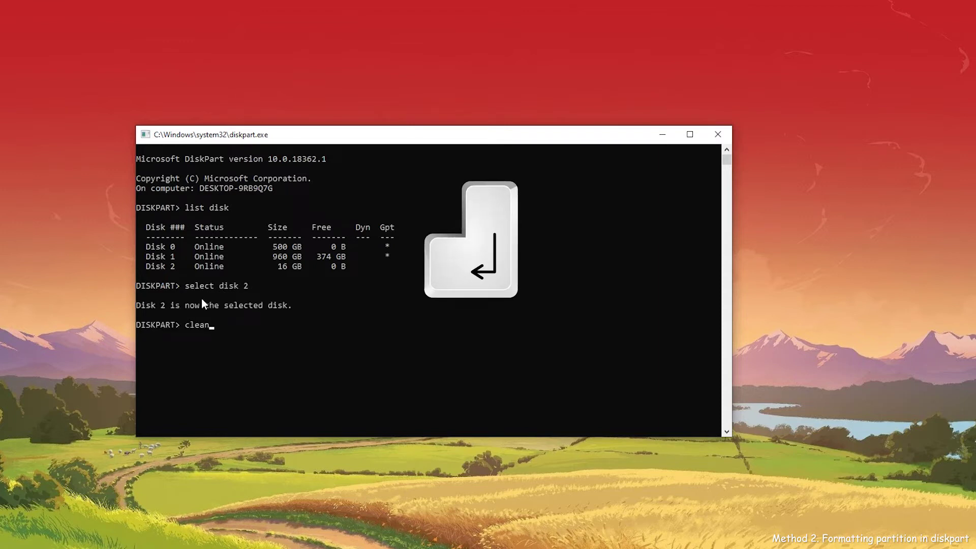
- Clean disk 2 and create a new primary partition on it
key("Return")
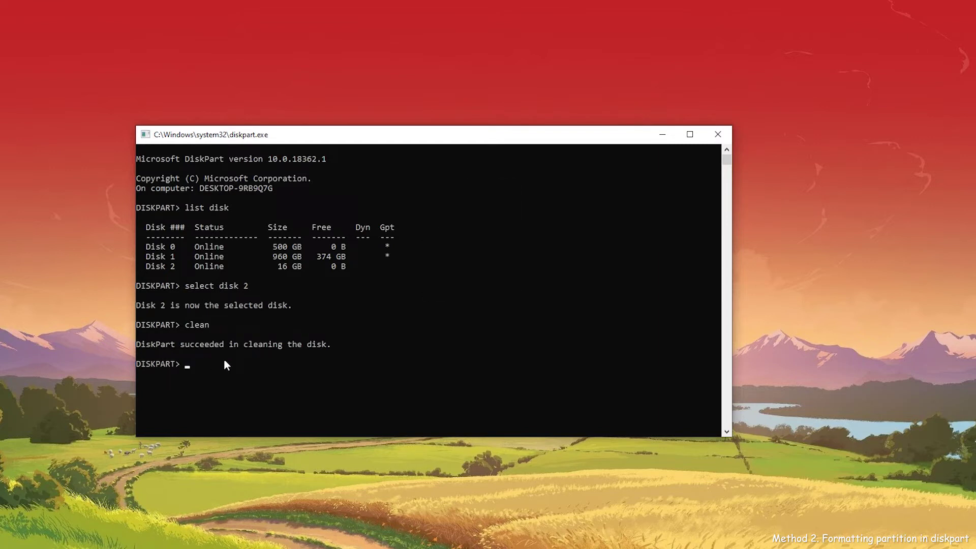
type("create partition primary")
key("Return")
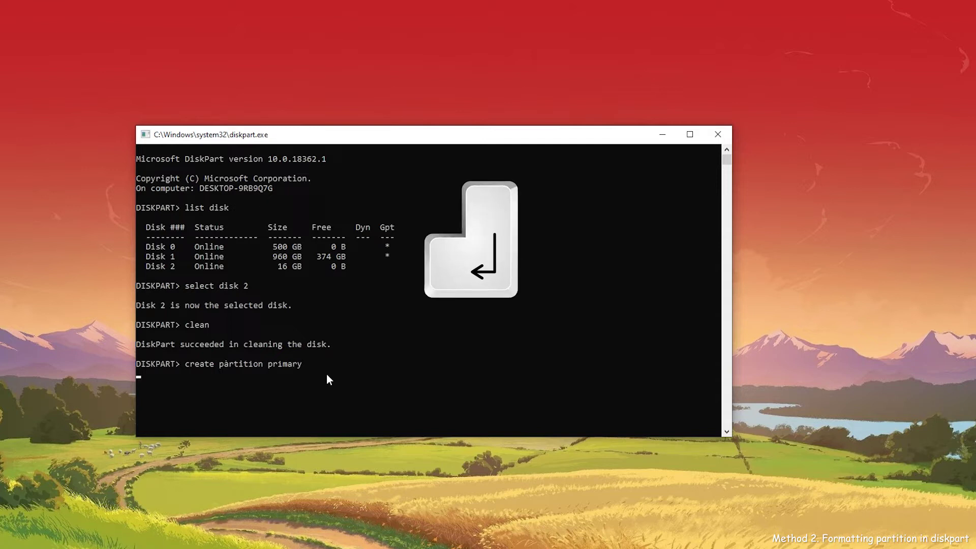
key("Return")
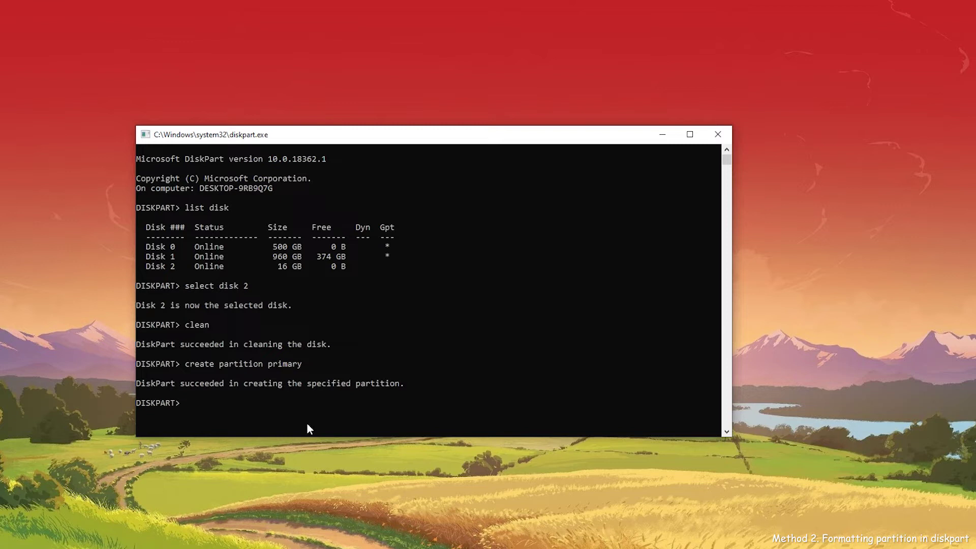
- Format the new partition with fs=exfat and assign it drive letter G
type("format fs=exfat")
key("Return")
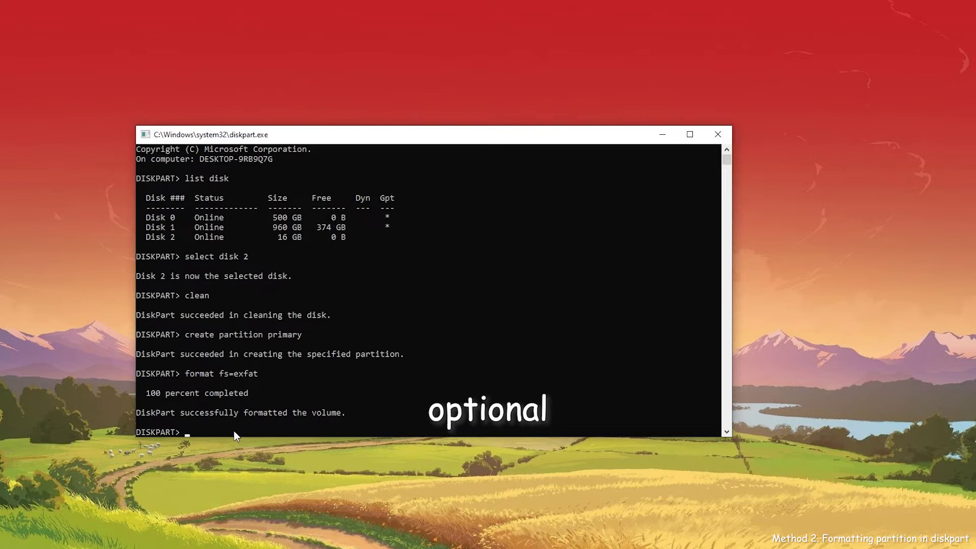
type("assign letter g:")
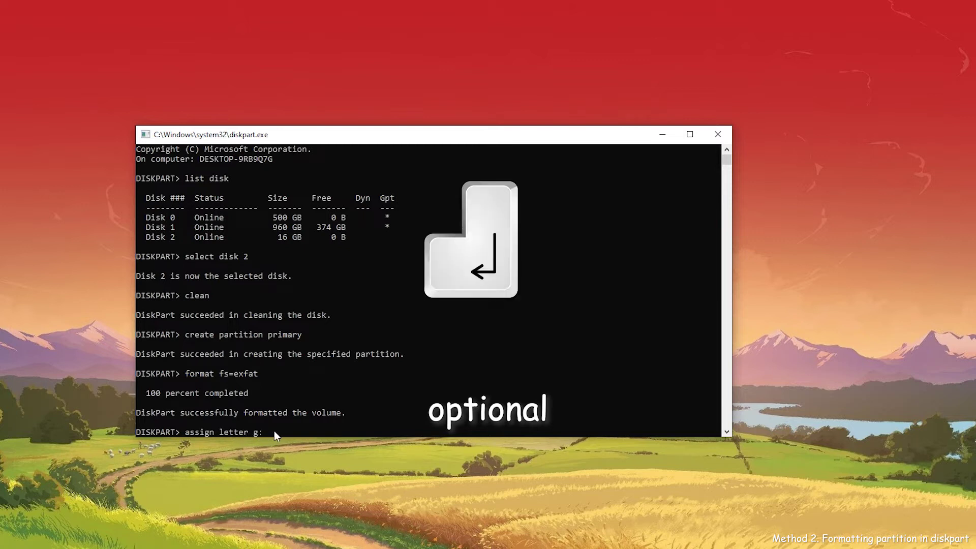
key("Return")
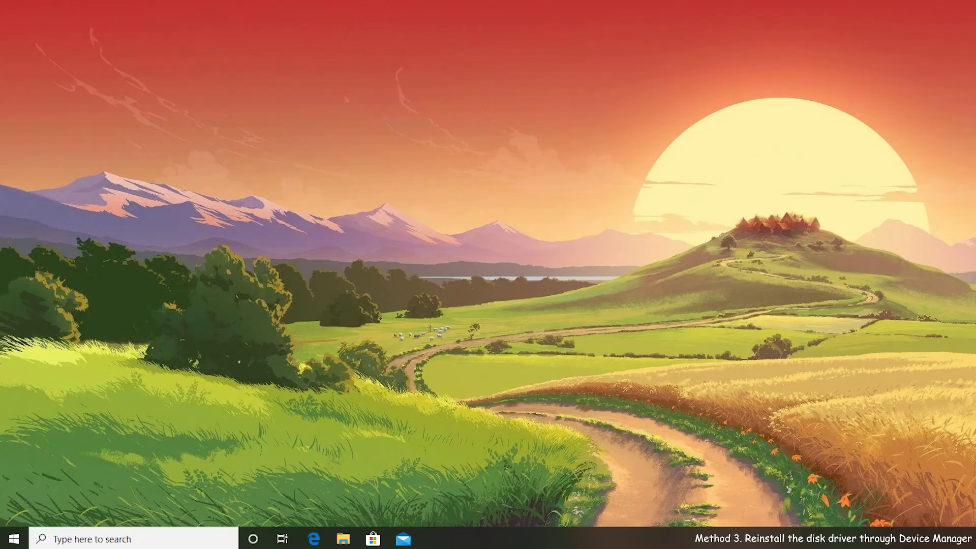
- Search the taskbar for 'device manager' and open it
left_click(75, 539)
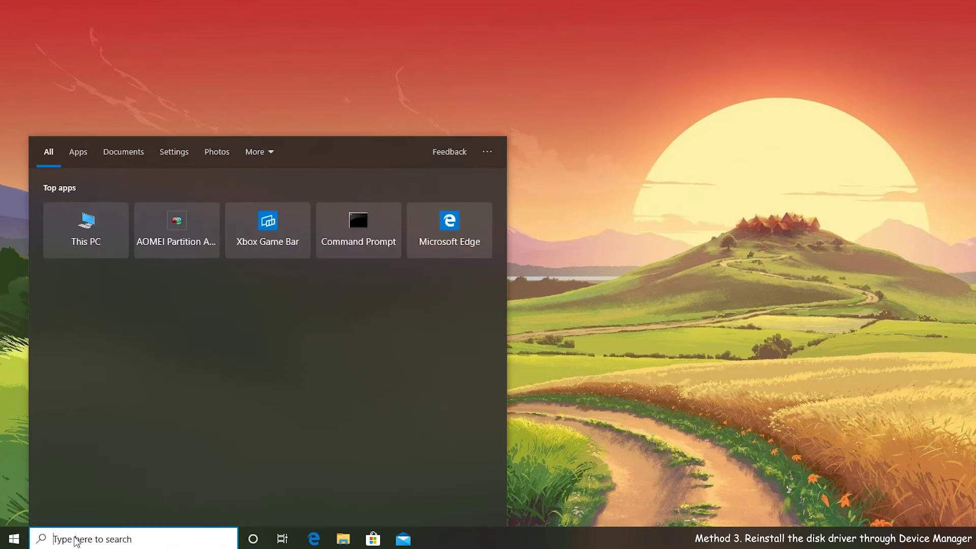
type("devic")
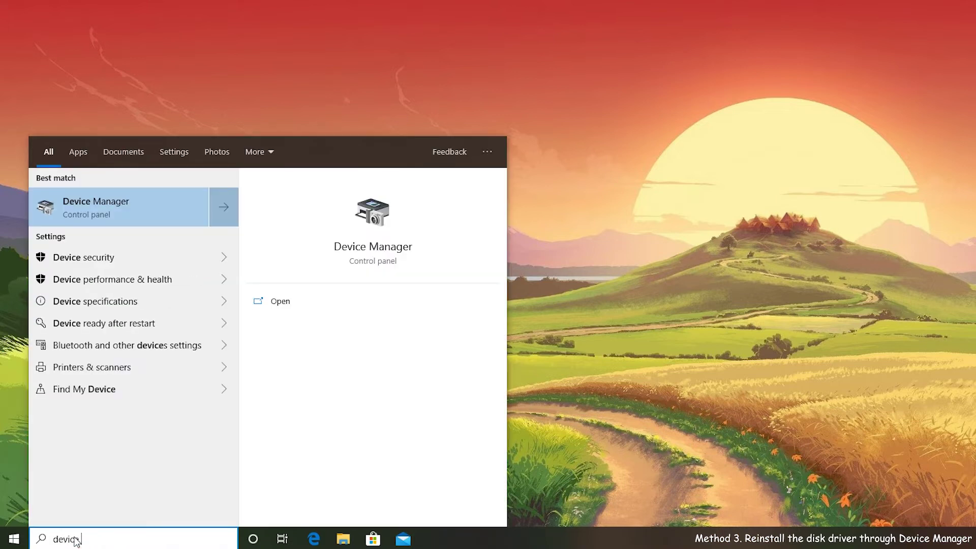
type("e mana")
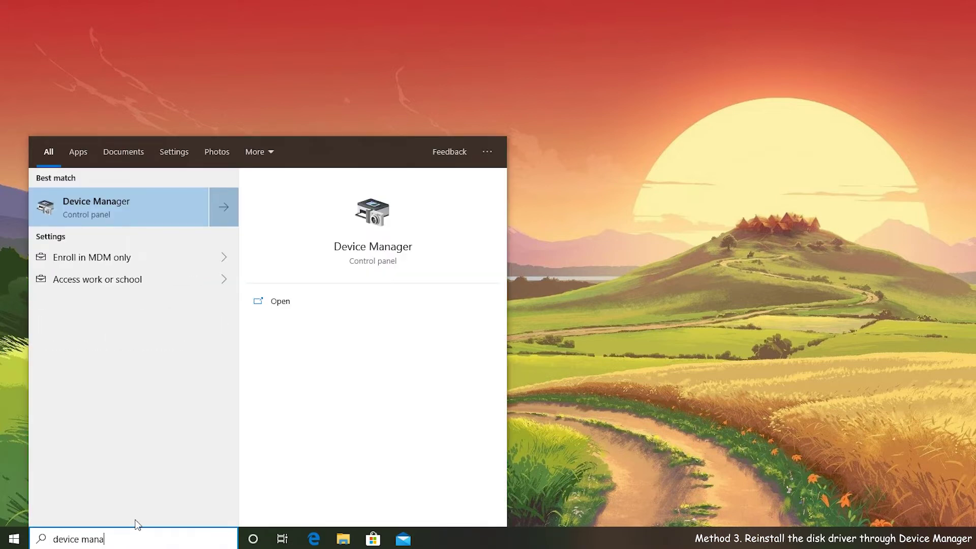
type("ger")
key("Return")
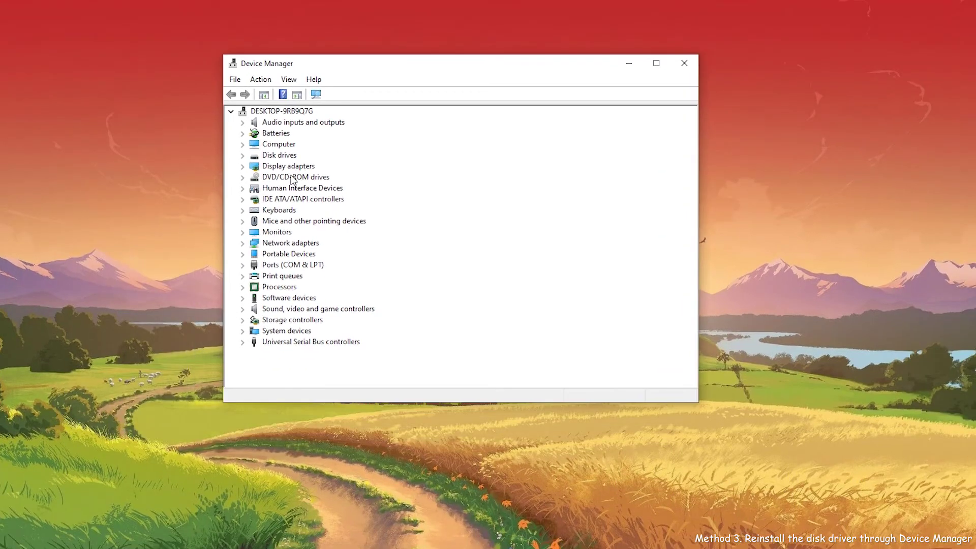
- Uninstall the SD card device under Portable Devices, then close Device Manager
left_click(243, 254)
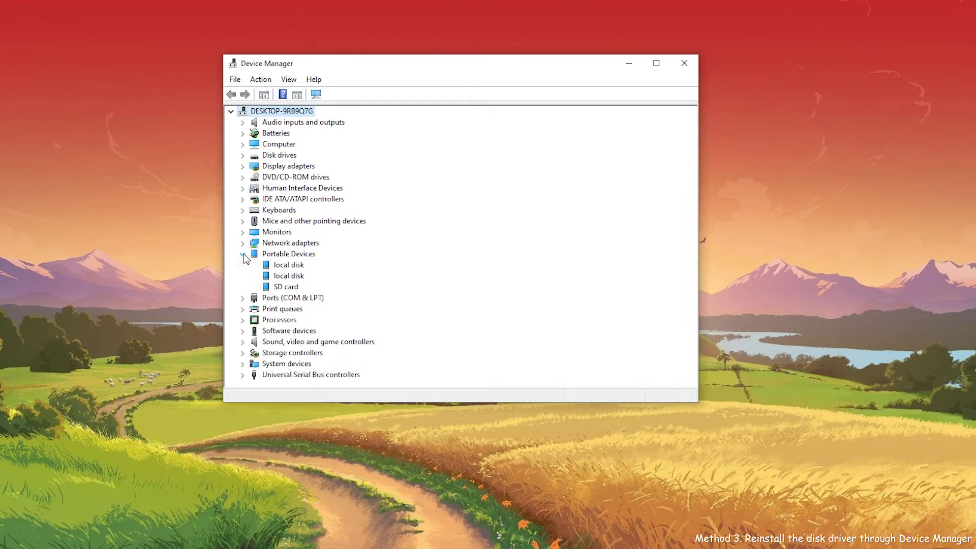
left_click(289, 287)
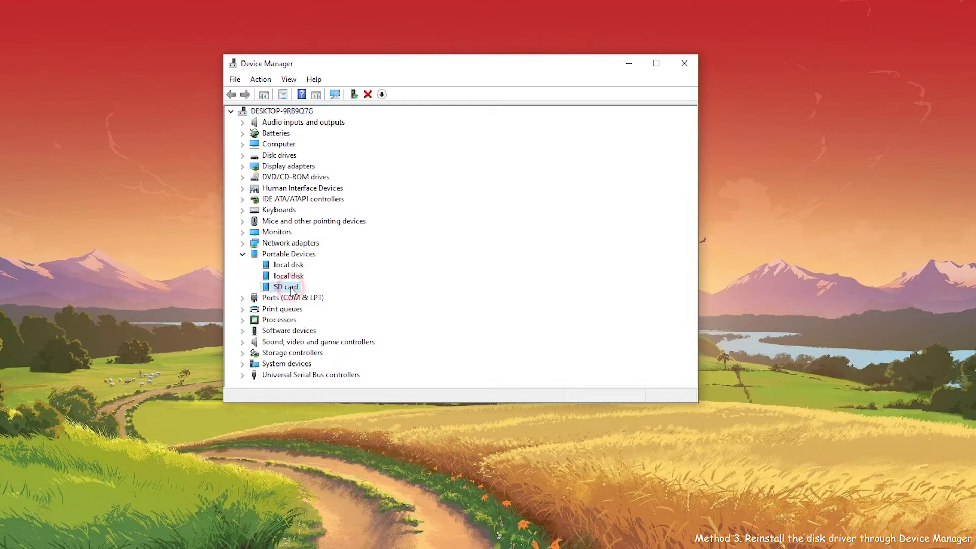
right_click(292, 291)
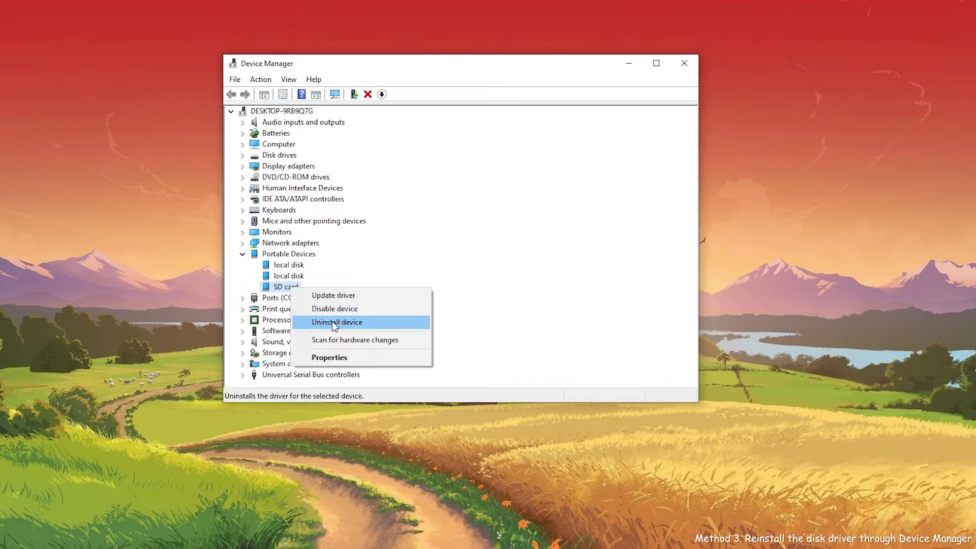
left_click(368, 322)
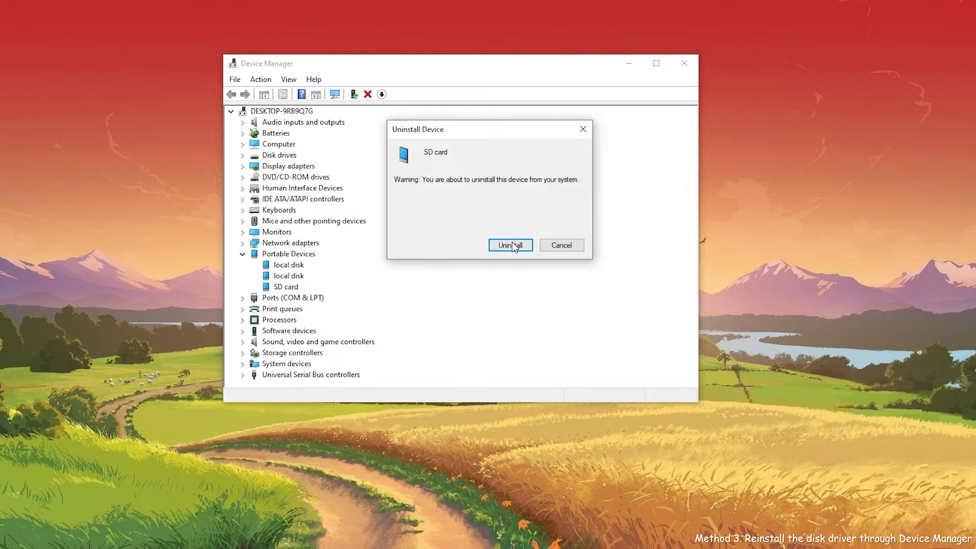
left_click(513, 246)
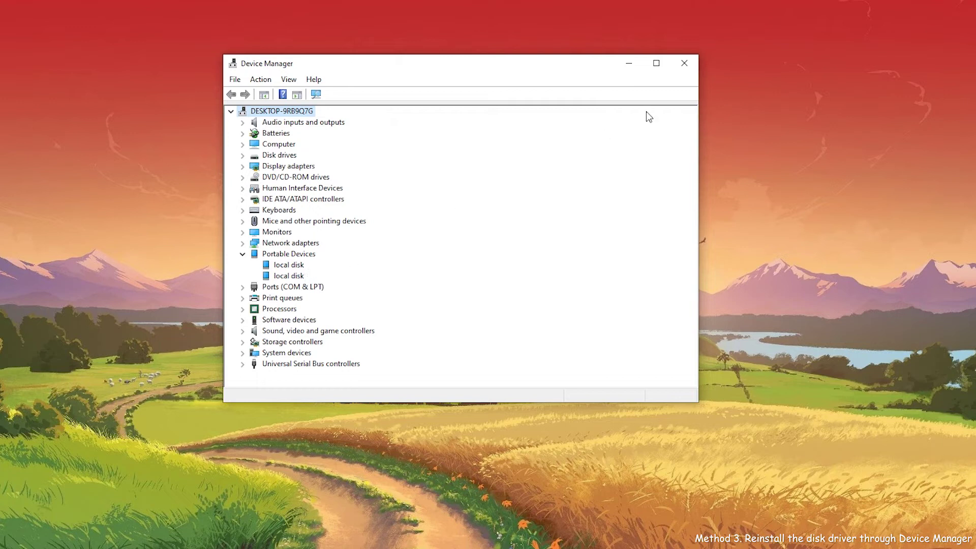
left_click(684, 63)
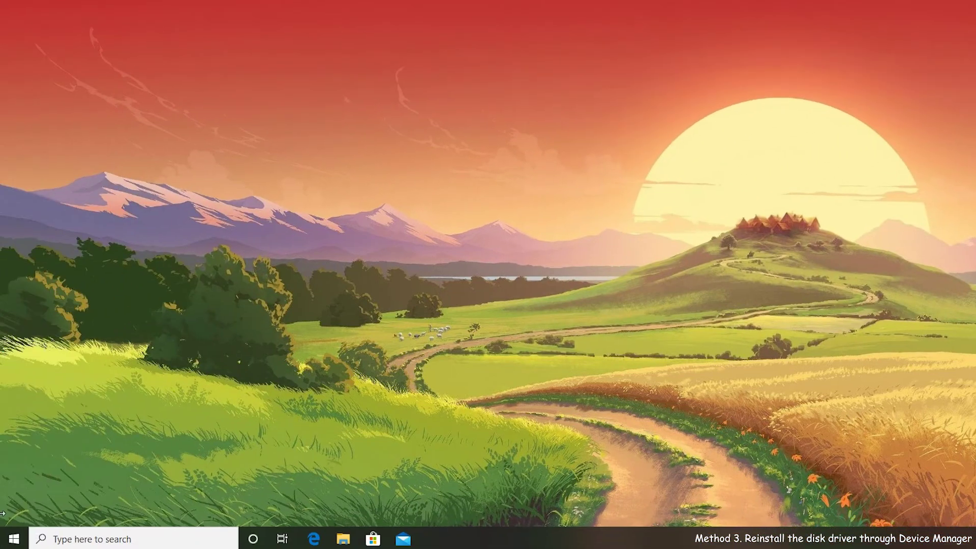
- Restart Windows from the Start menu's power options
left_click(15, 540)
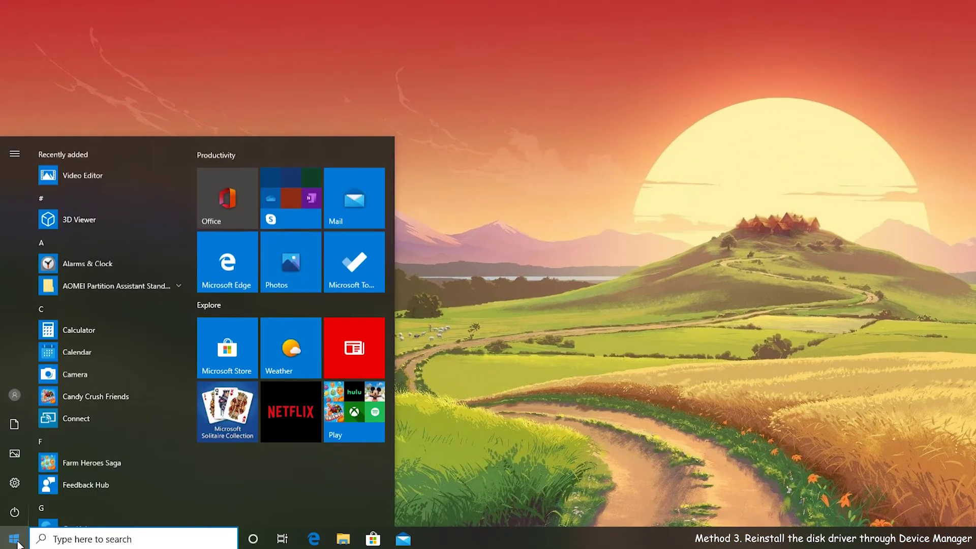
left_click(15, 513)
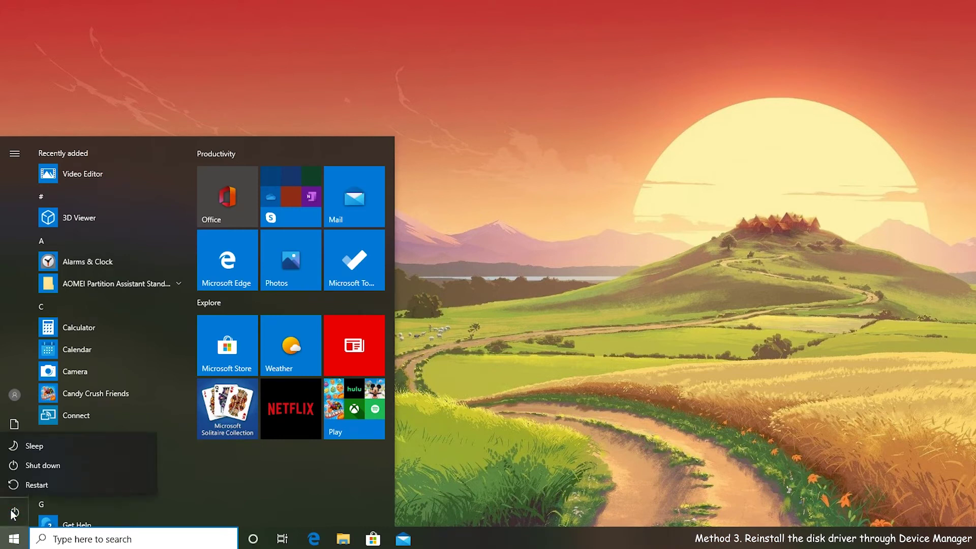
left_click(32, 482)
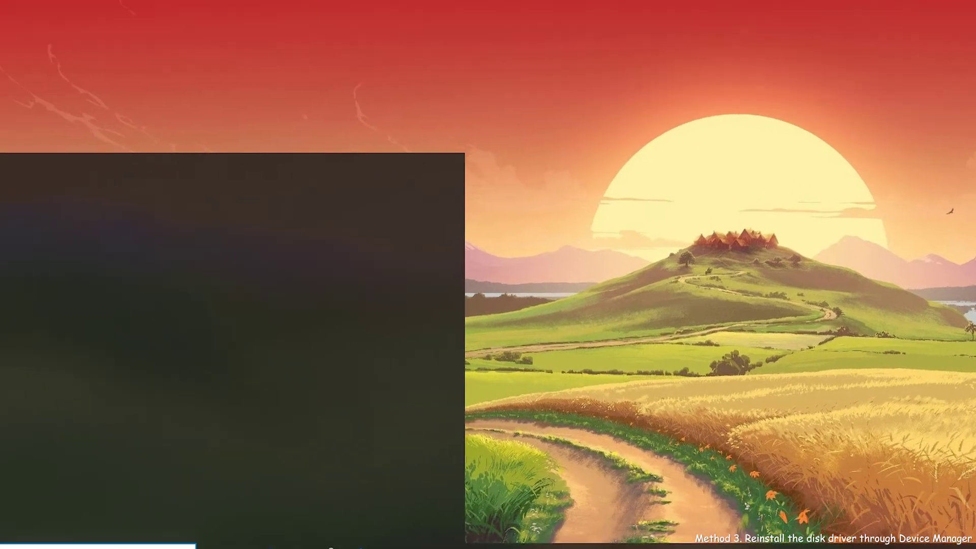
- Reopen Device Manager and select the reinstalled SD card under Portable Devices
type("device manager")
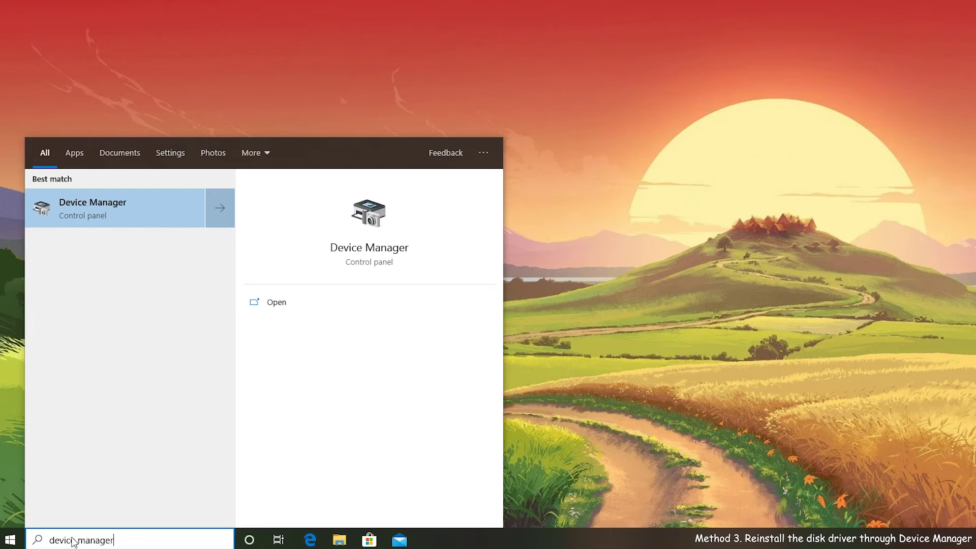
key("Return")
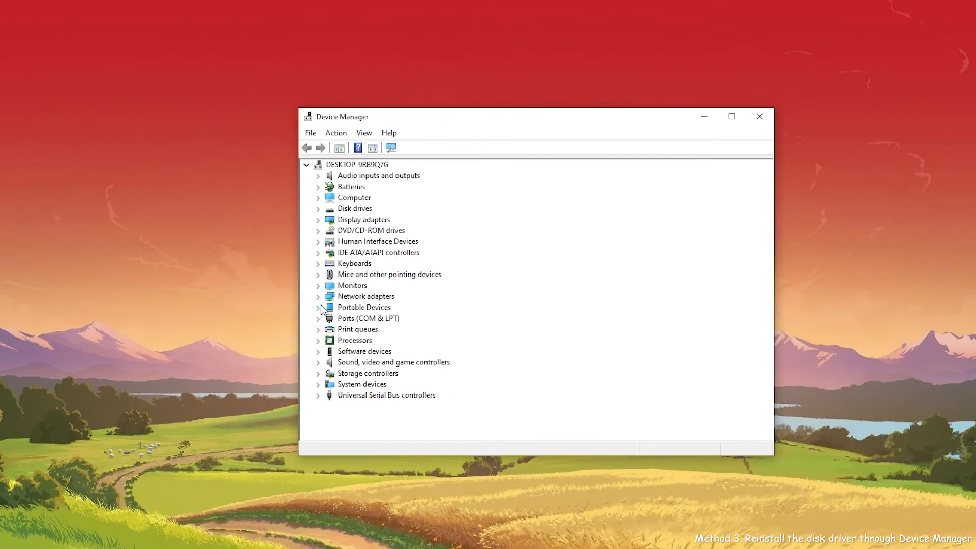
left_click(319, 307)
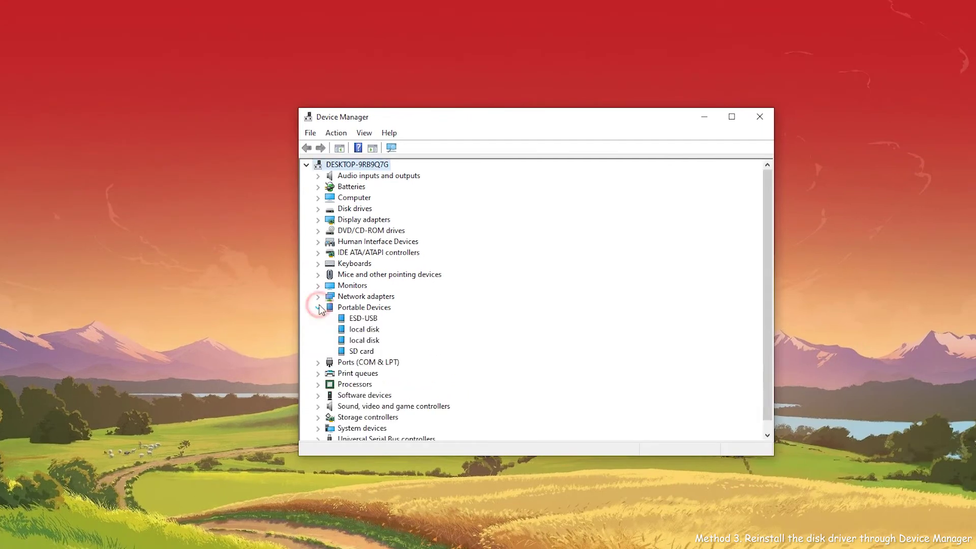
left_click(355, 353)
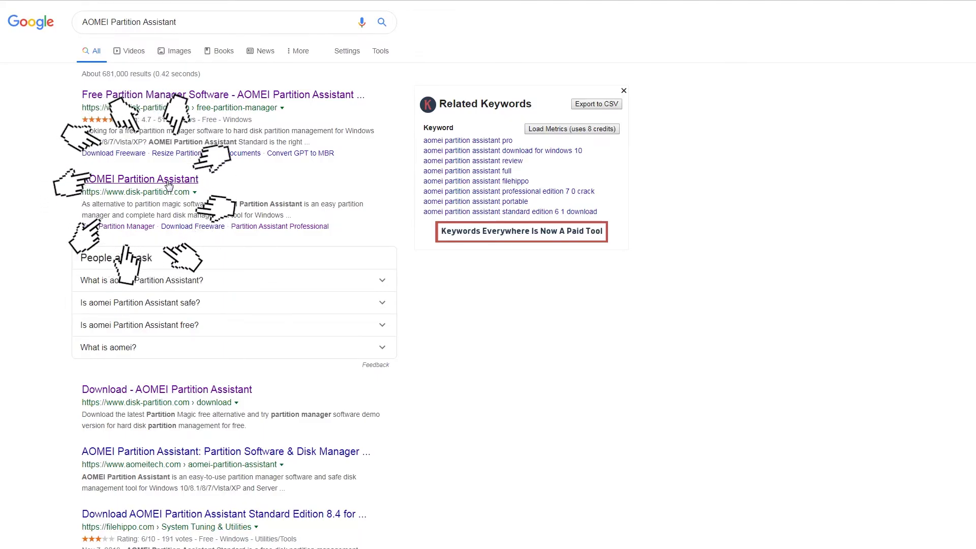
- Open the AOMEI Partition Assistant website from the Google results
left_click(168, 183)
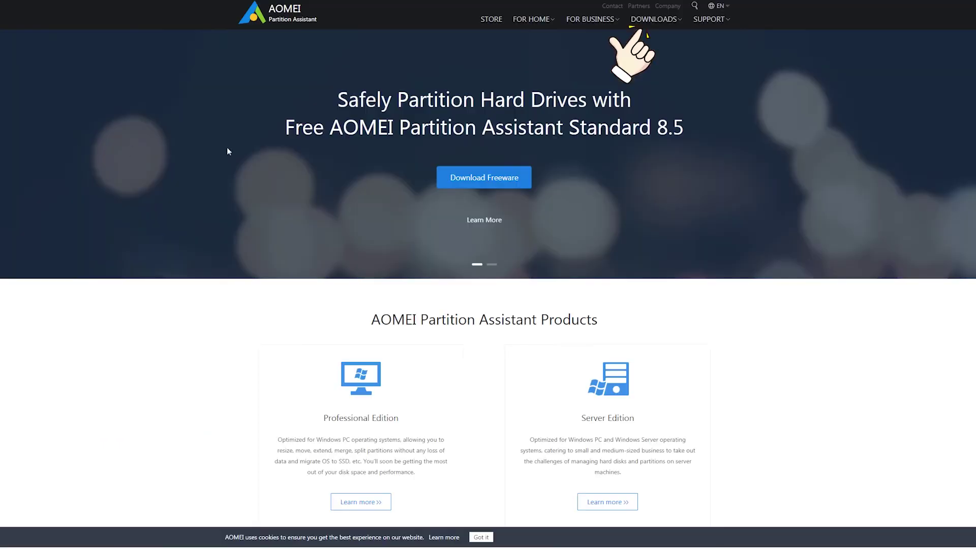
mouse_move(667, 25)
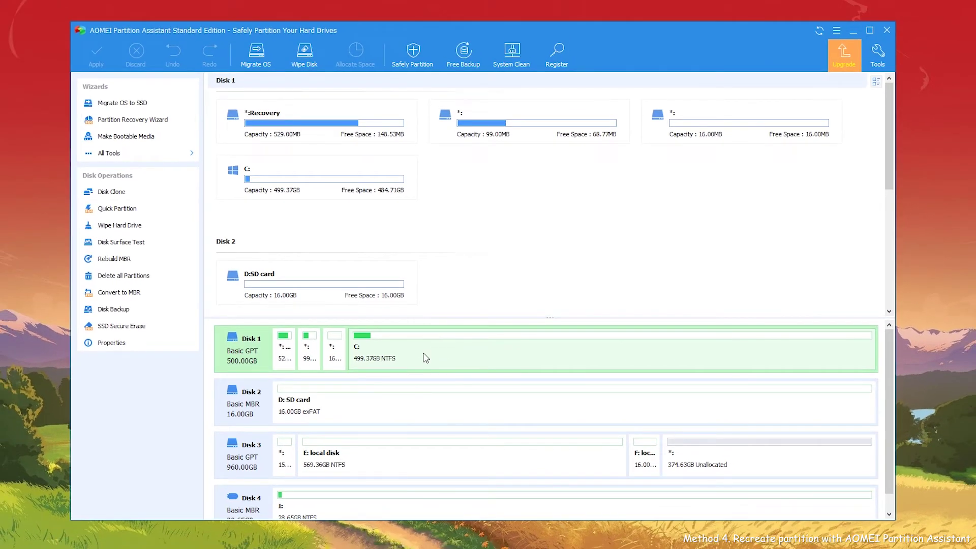
- Queue deletion of the D: SD card partition on Disk 2
right_click(305, 407)
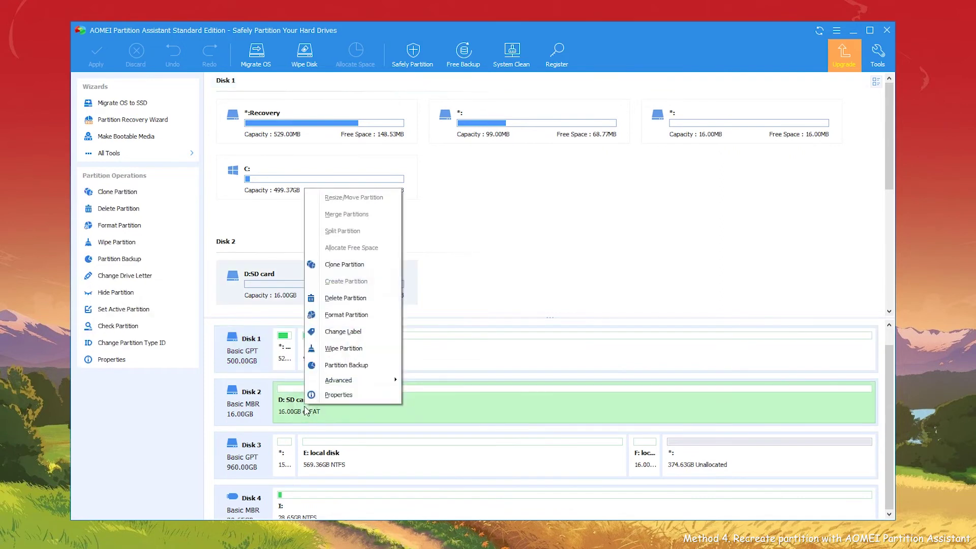
left_click(350, 299)
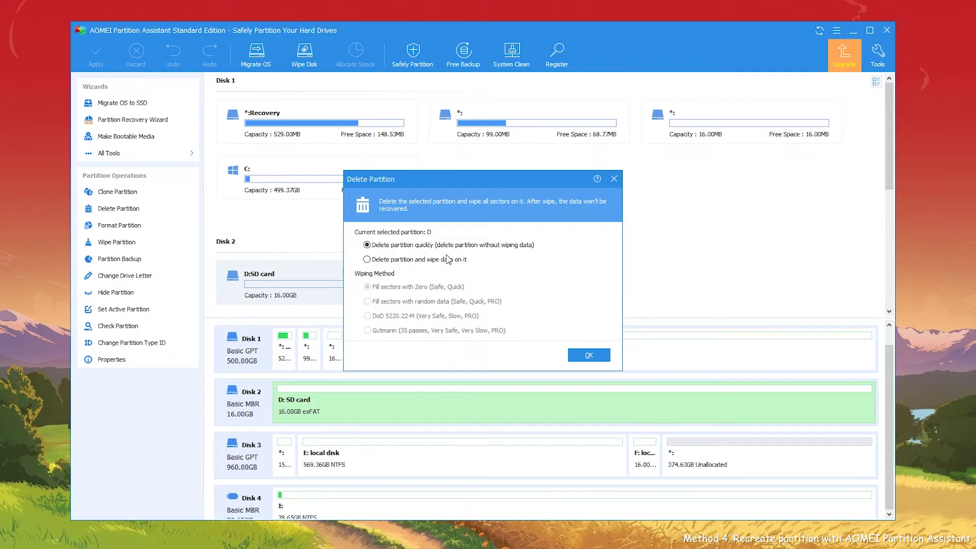
left_click(593, 358)
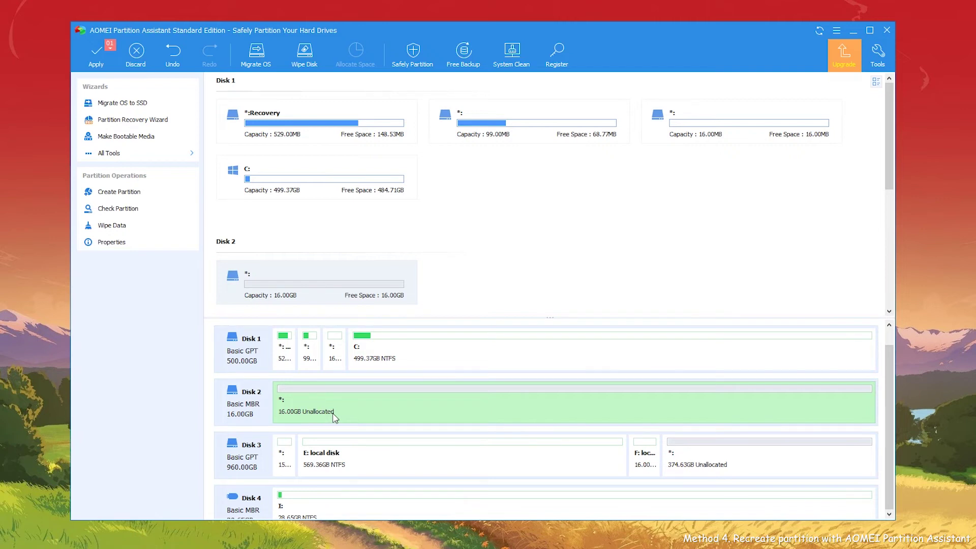
- Apply the pending deletion so Disk 2 shows 16.00GB unallocated
left_click(97, 53)
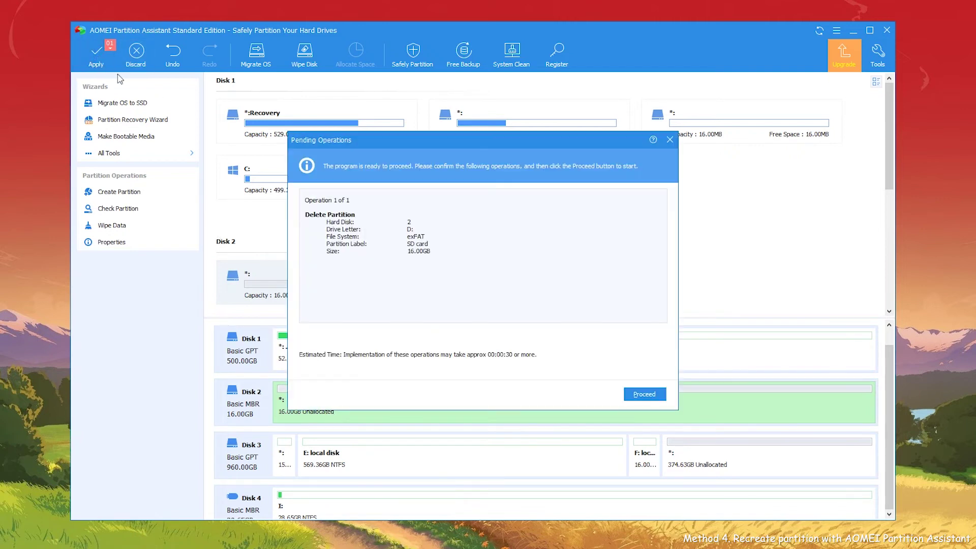
left_click(642, 399)
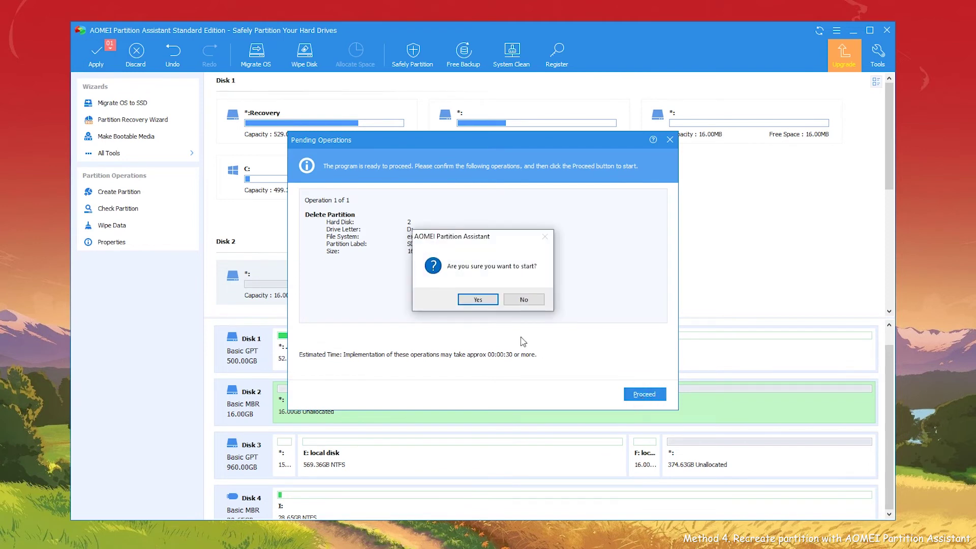
left_click(479, 300)
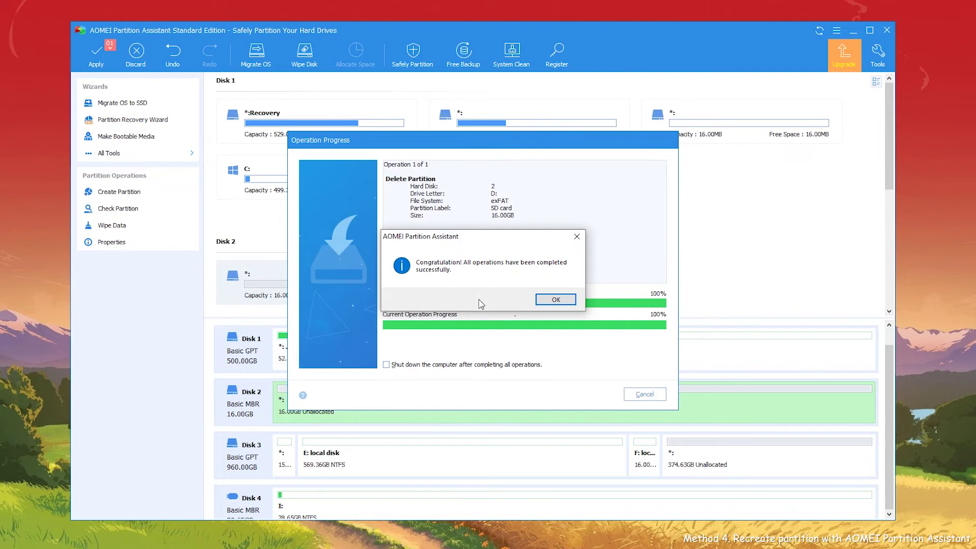
left_click(542, 300)
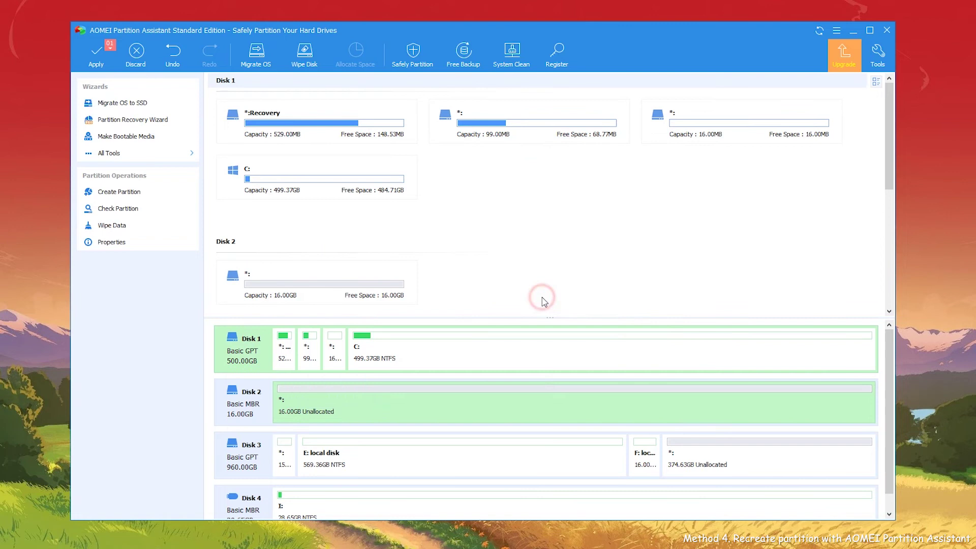
- Queue a new 15.99GB NTFS partition D: in Disk 2's unallocated space
left_click(319, 406)
right_click(319, 407)
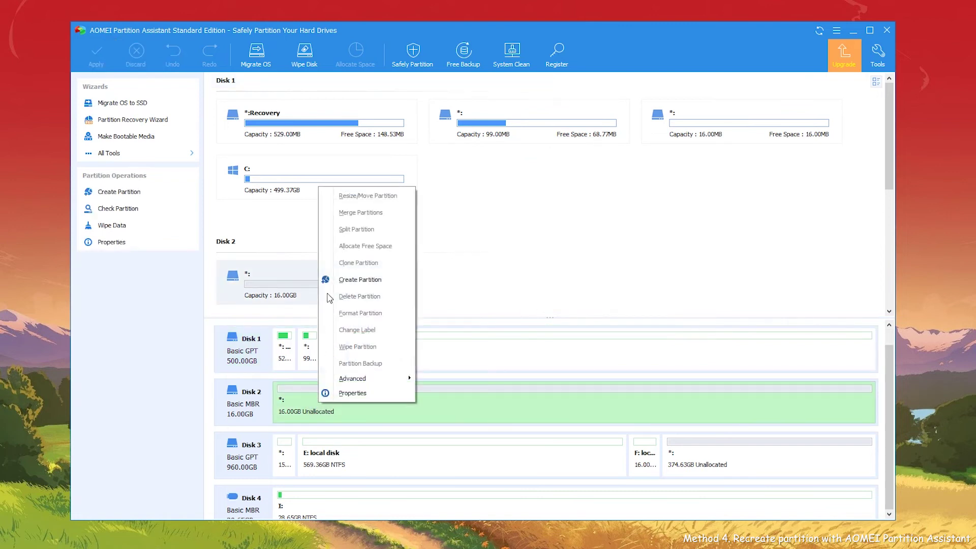
left_click(378, 282)
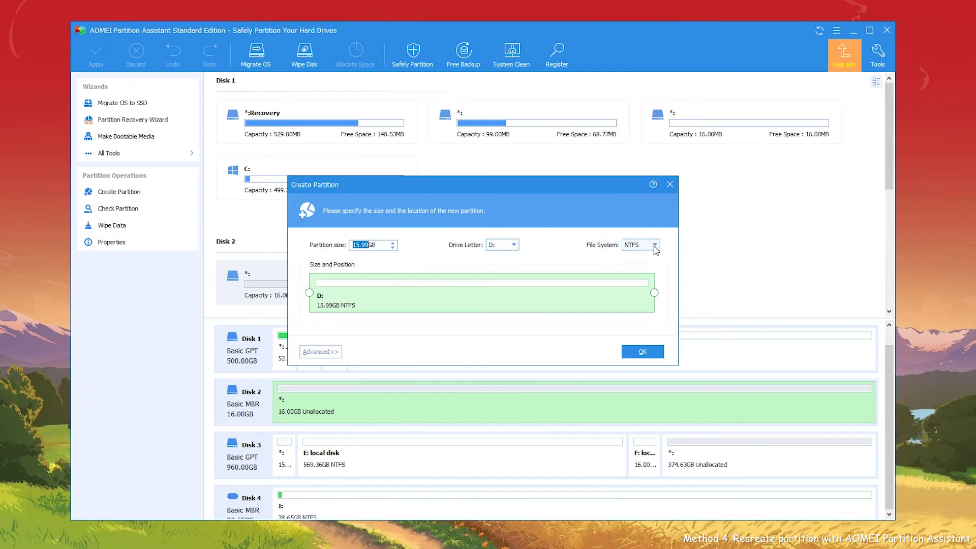
left_click(638, 353)
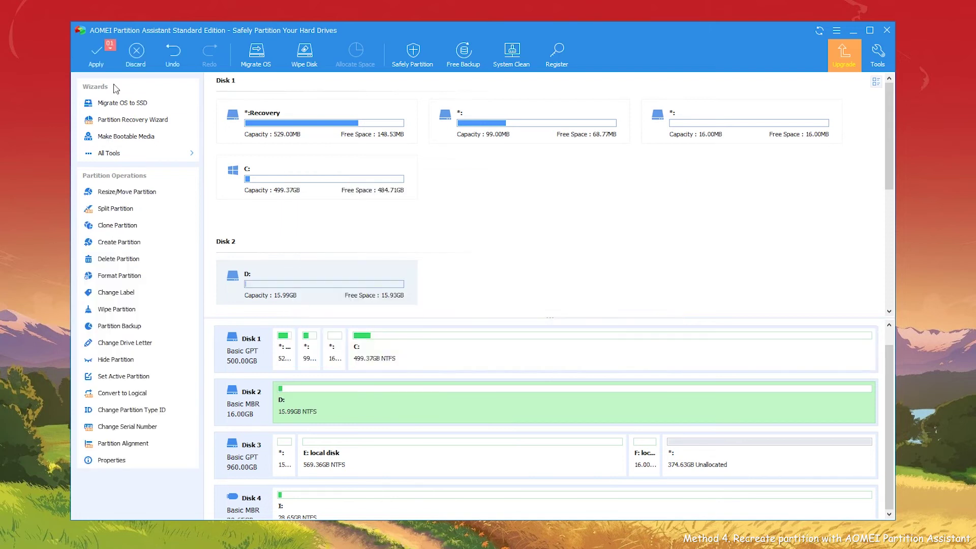
- Apply the pending partition creation and dismiss the completion message
left_click(105, 53)
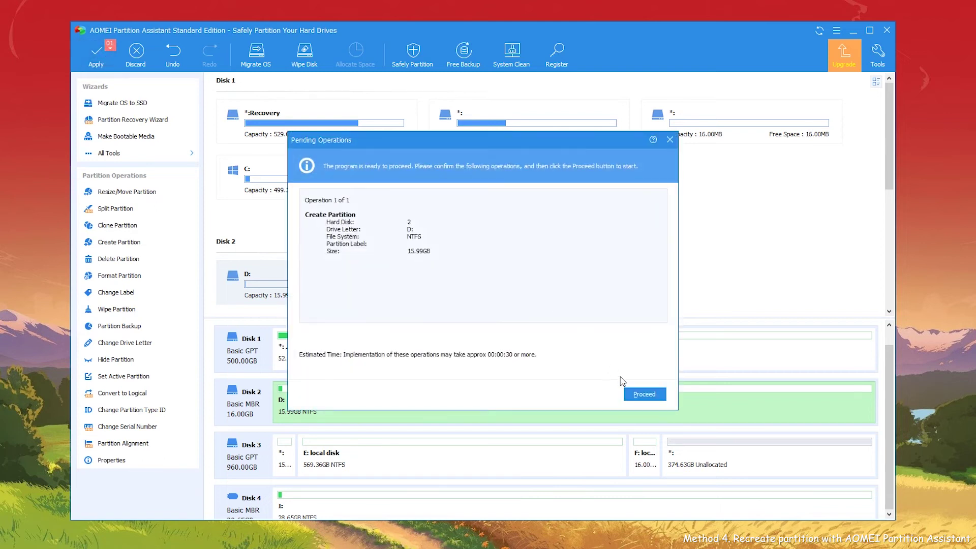
left_click(643, 393)
left_click(476, 303)
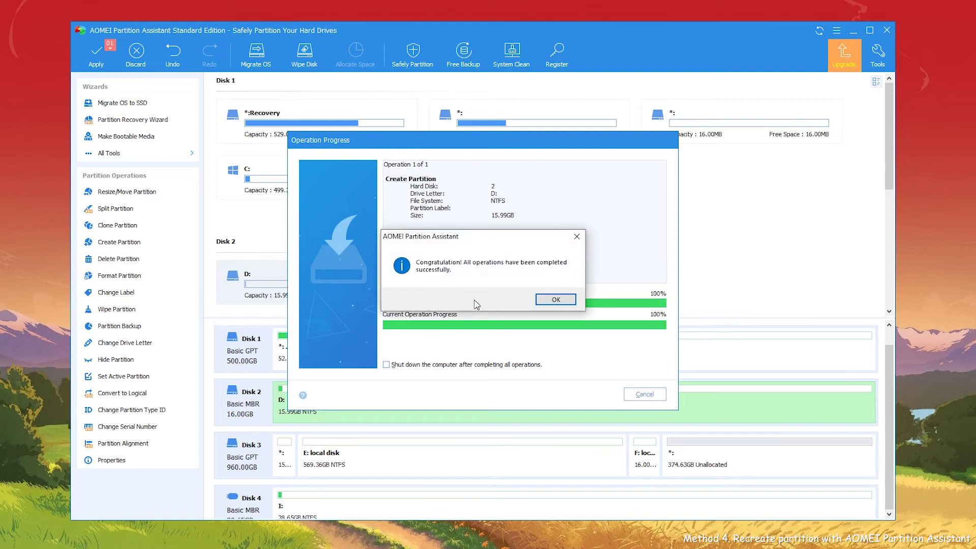
left_click(556, 304)
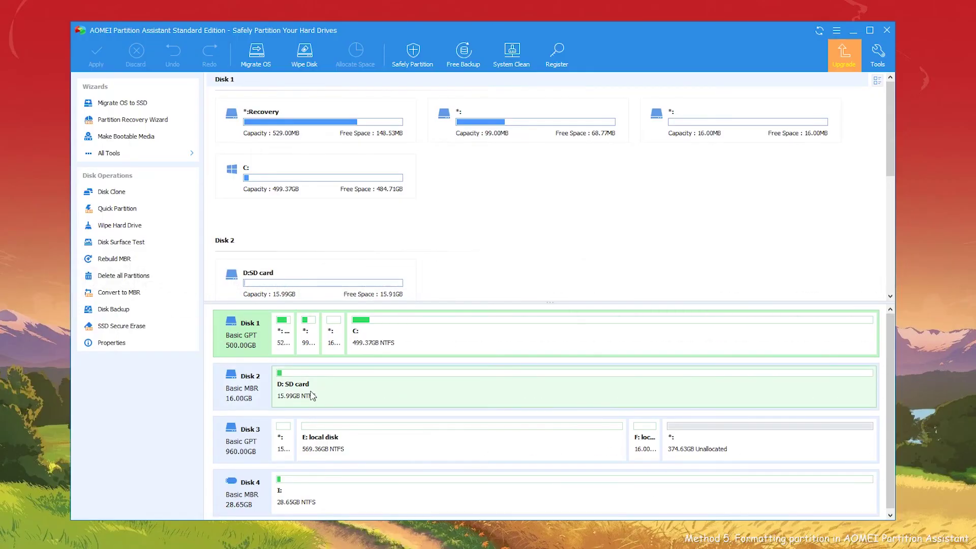
- Set up a FAT32 format of the D: SD card partition
right_click(313, 396)
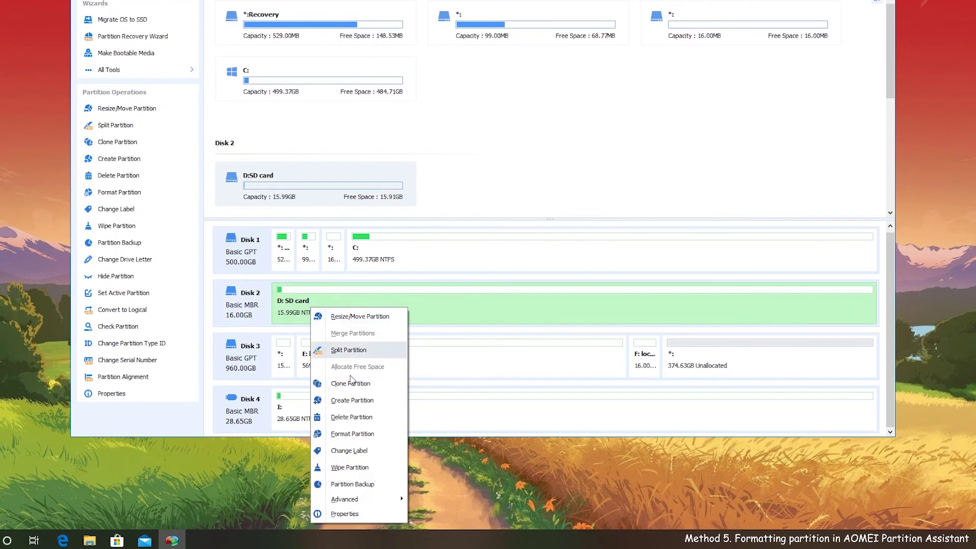
left_click(360, 434)
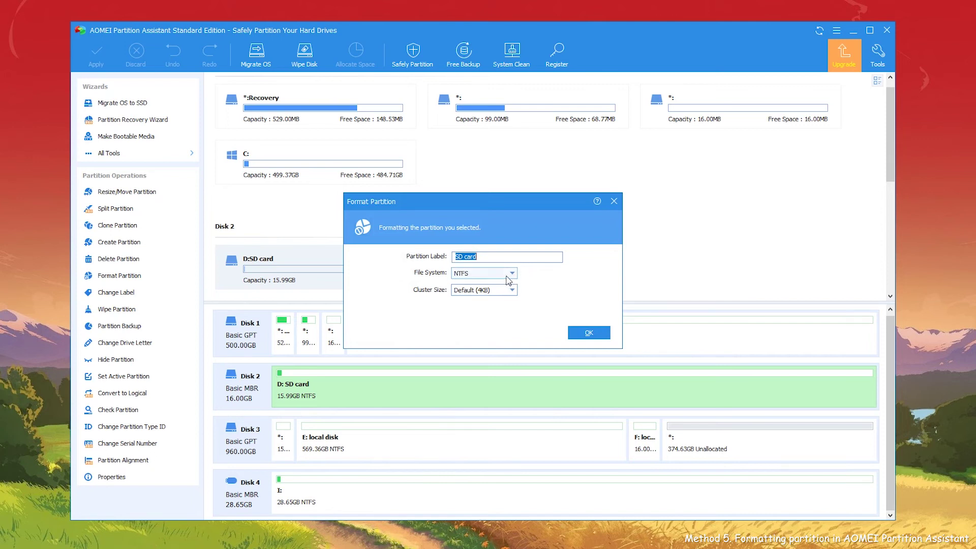
left_click(507, 273)
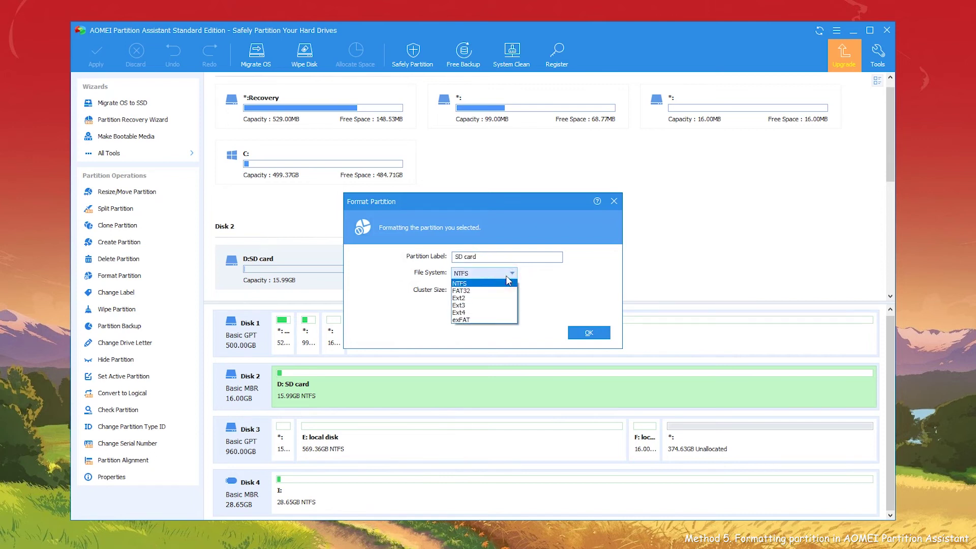
left_click(473, 291)
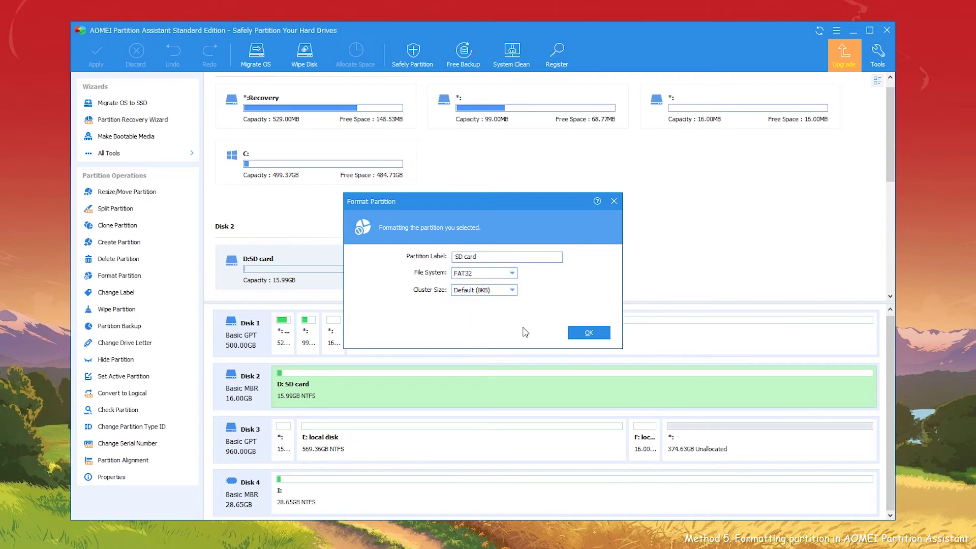
left_click(587, 333)
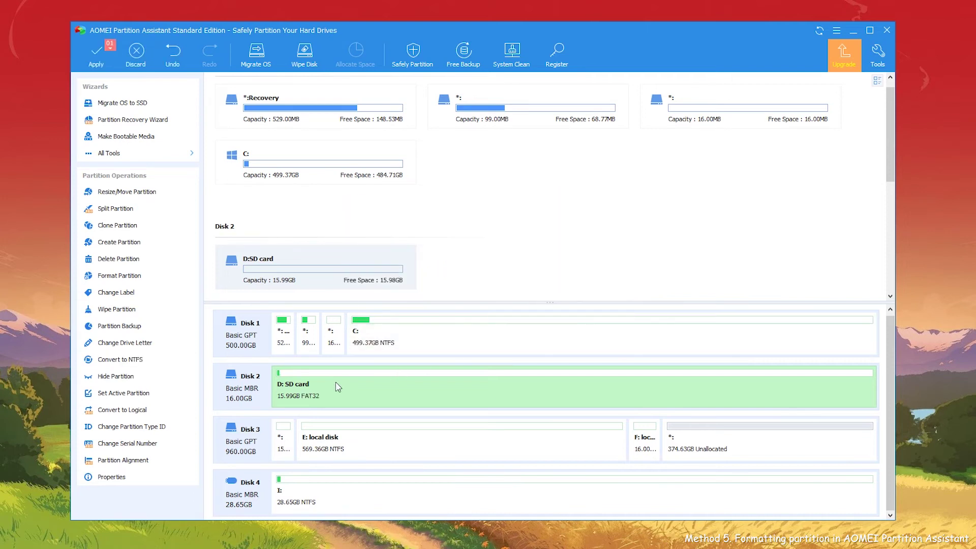
- Apply the pending FAT32 format operation
left_click(95, 53)
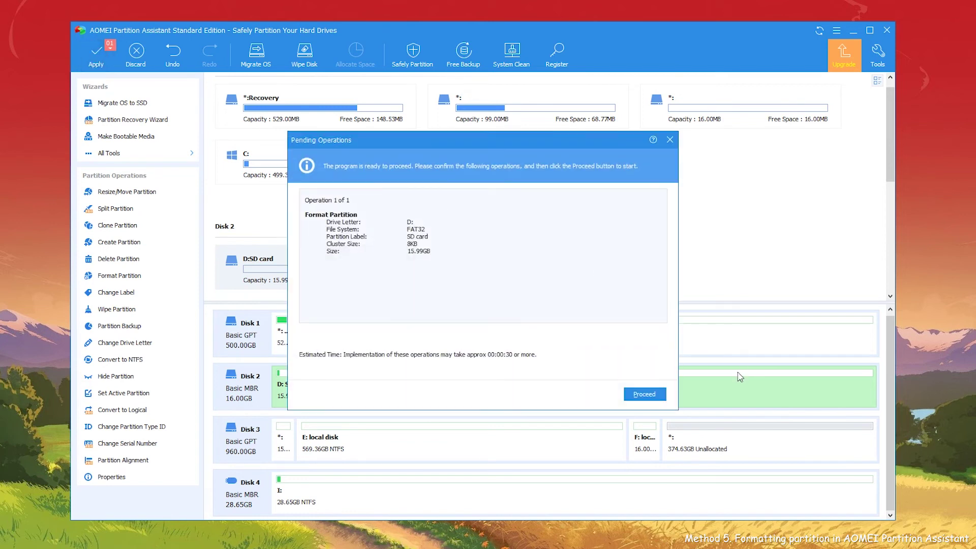
left_click(644, 393)
left_click(480, 299)
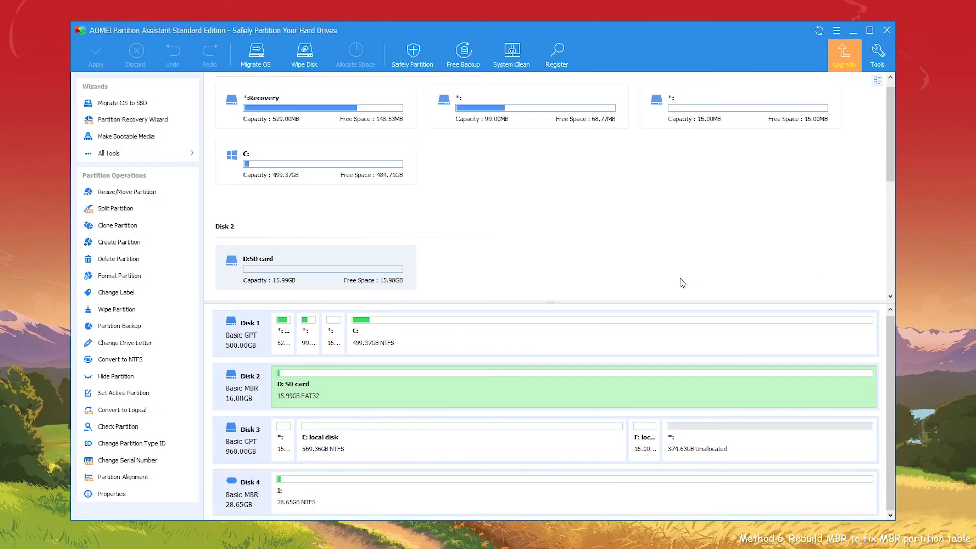
- Queue an MBR rebuild on Disk 2 with the Windows 7/8/10/2011/2012 type
right_click(249, 389)
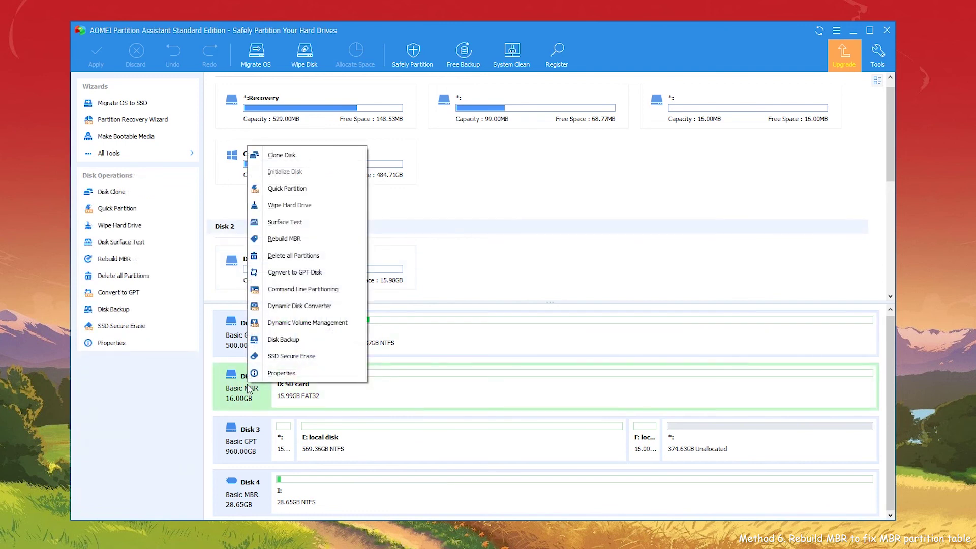
left_click(306, 243)
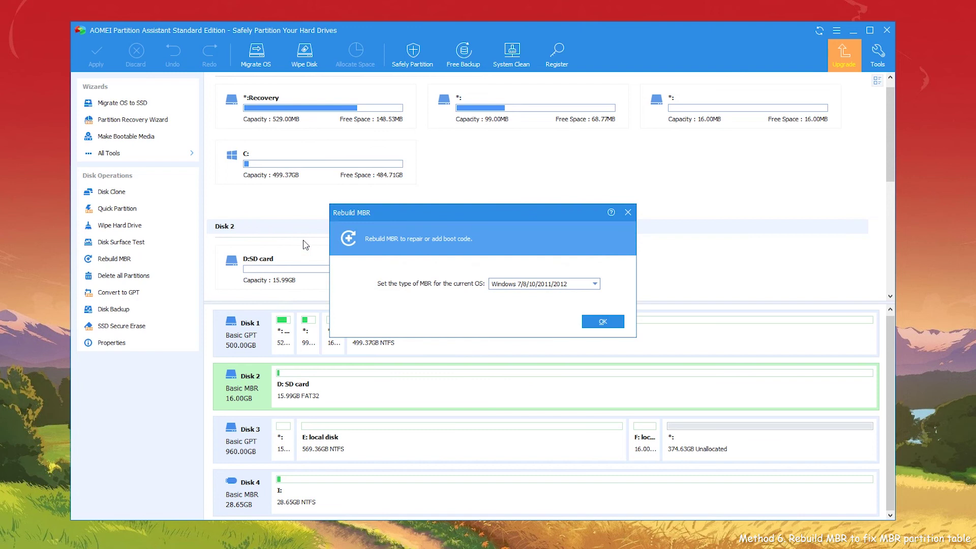
left_click(593, 285)
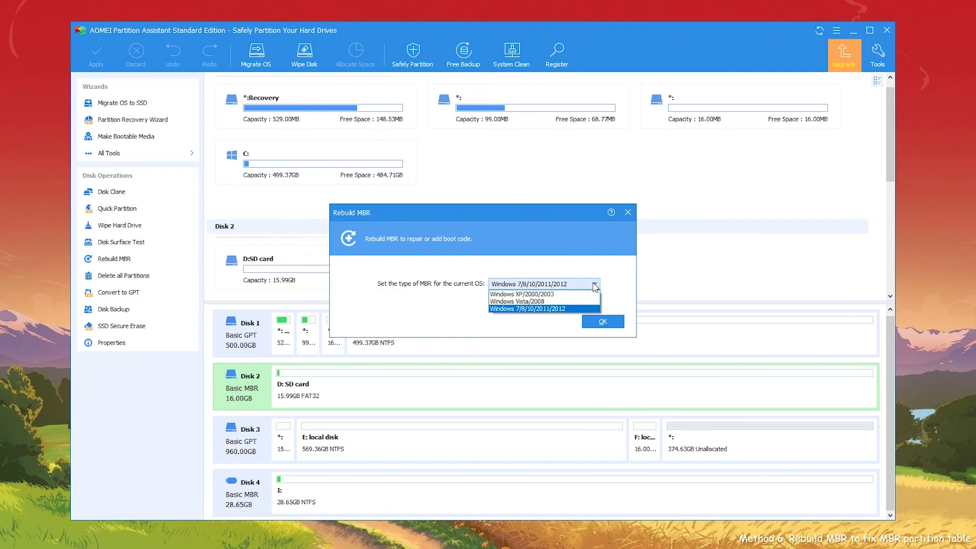
left_click(595, 286)
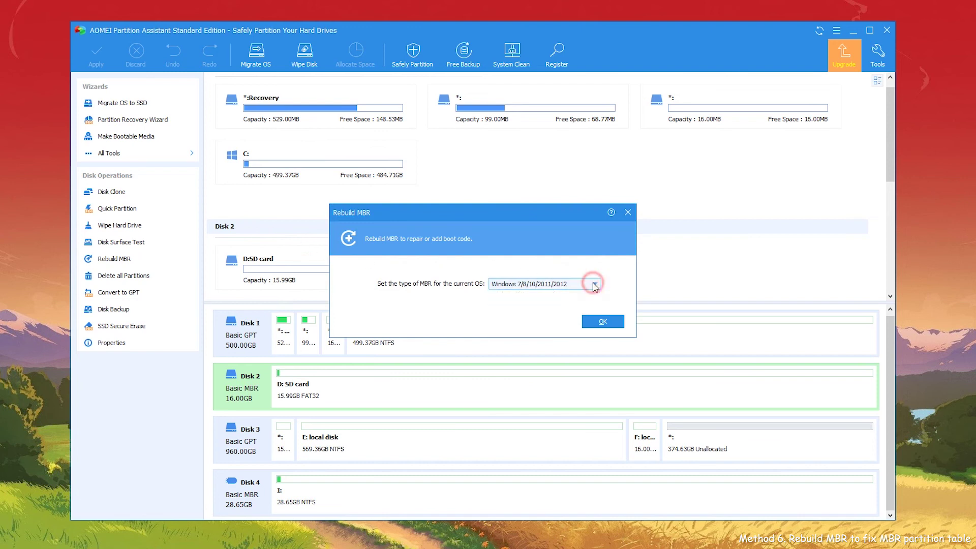
left_click(602, 322)
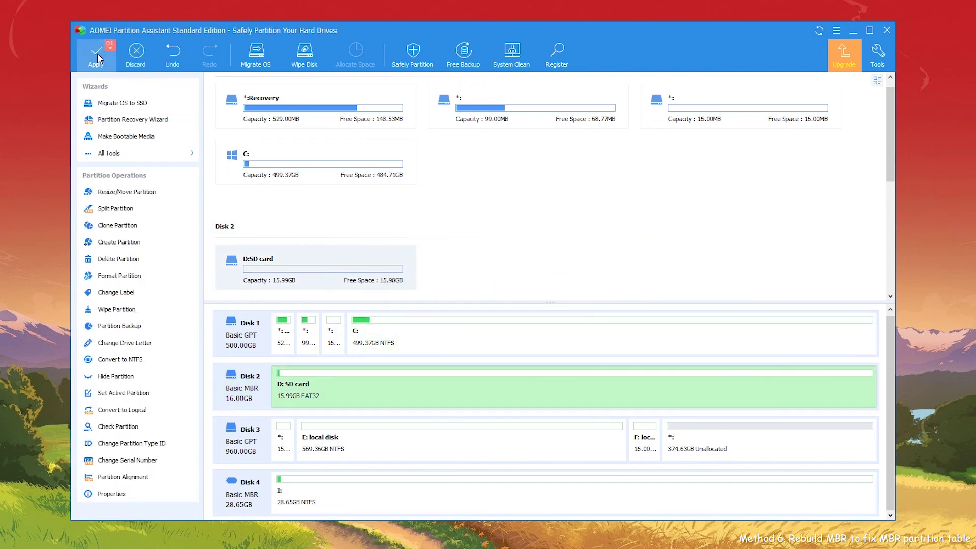
- Apply the pending MBR rebuild and dismiss the completion message
left_click(96, 54)
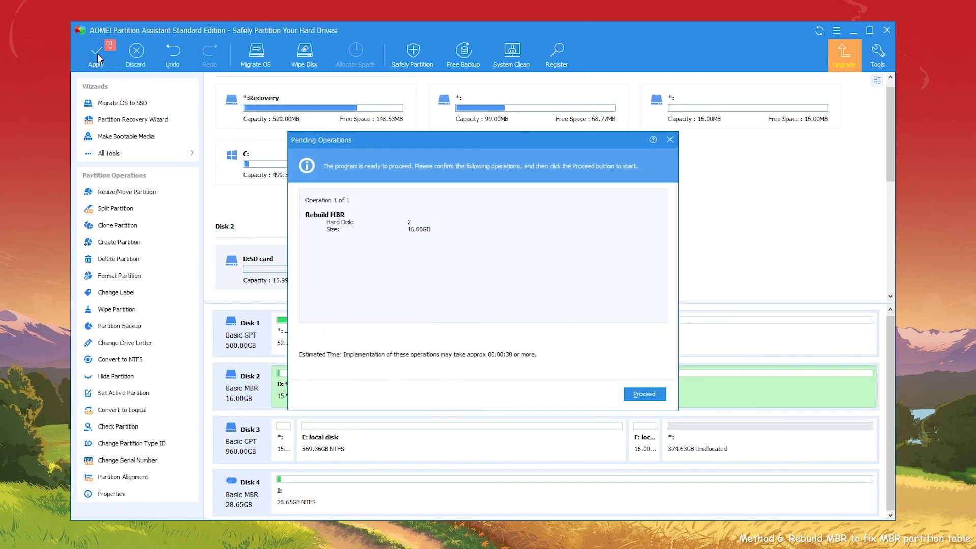
left_click(656, 396)
left_click(477, 300)
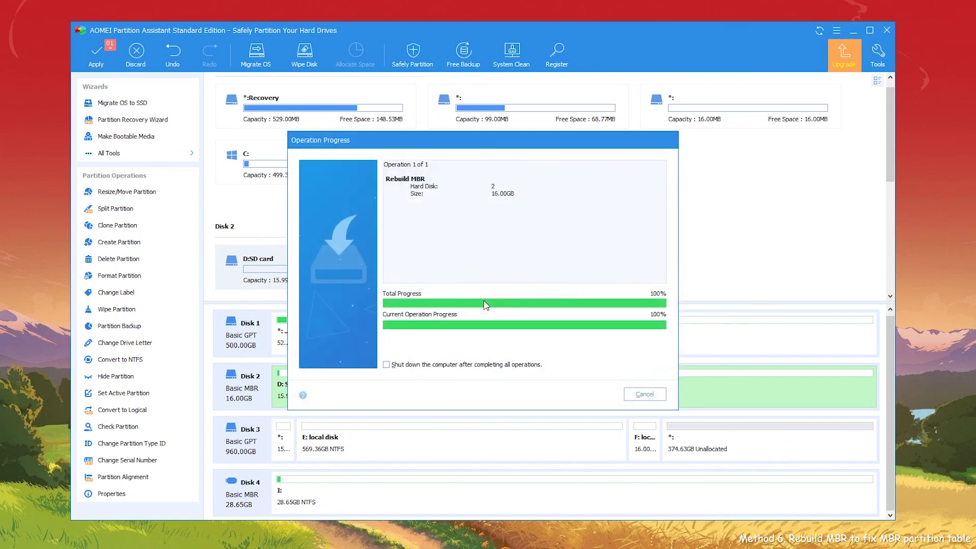
left_click(556, 302)
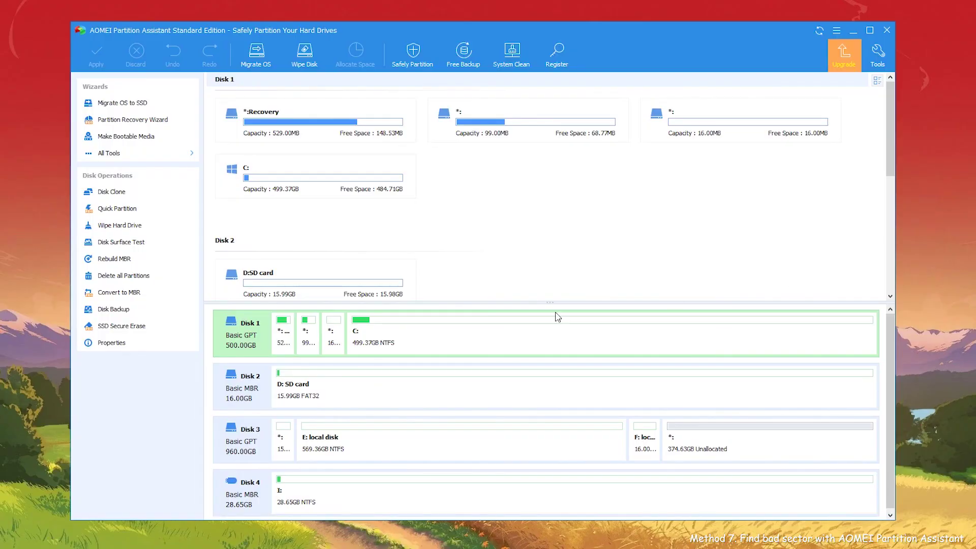
- Run a quick bad-sector check on the D: SD card partition
right_click(311, 390)
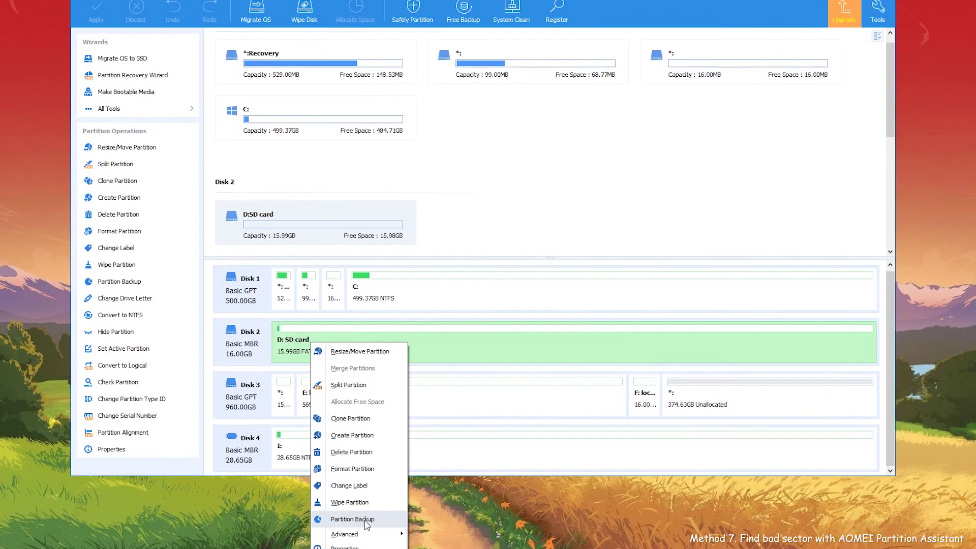
mouse_move(374, 535)
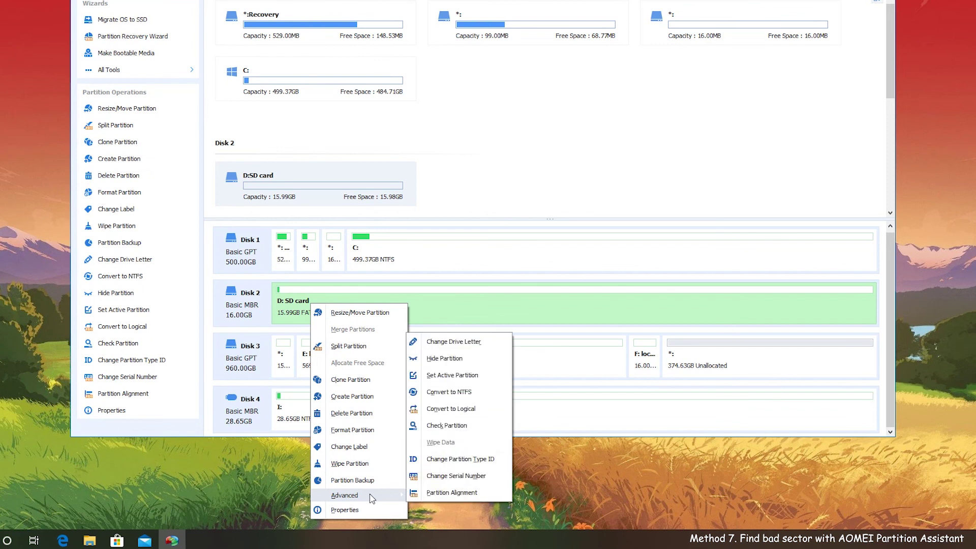
left_click(464, 426)
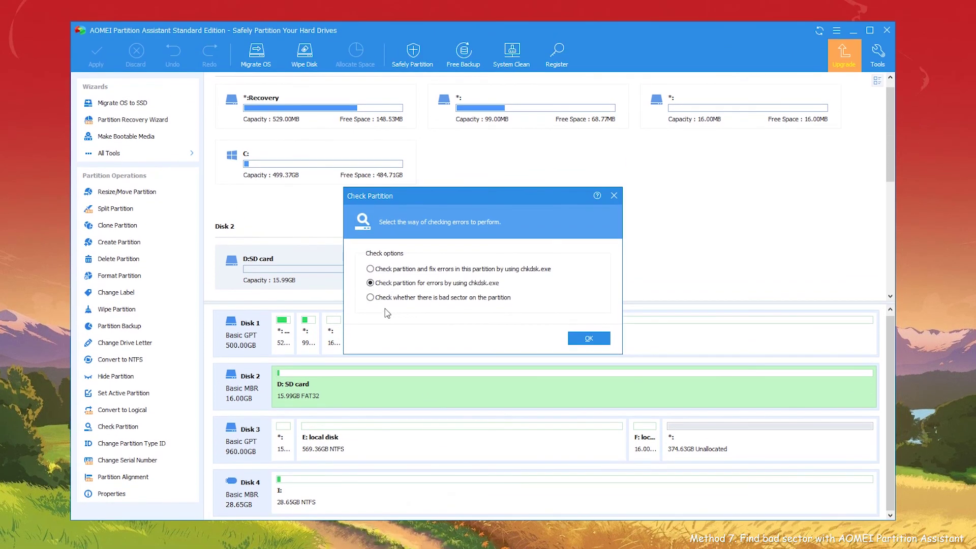
left_click(370, 297)
left_click(588, 339)
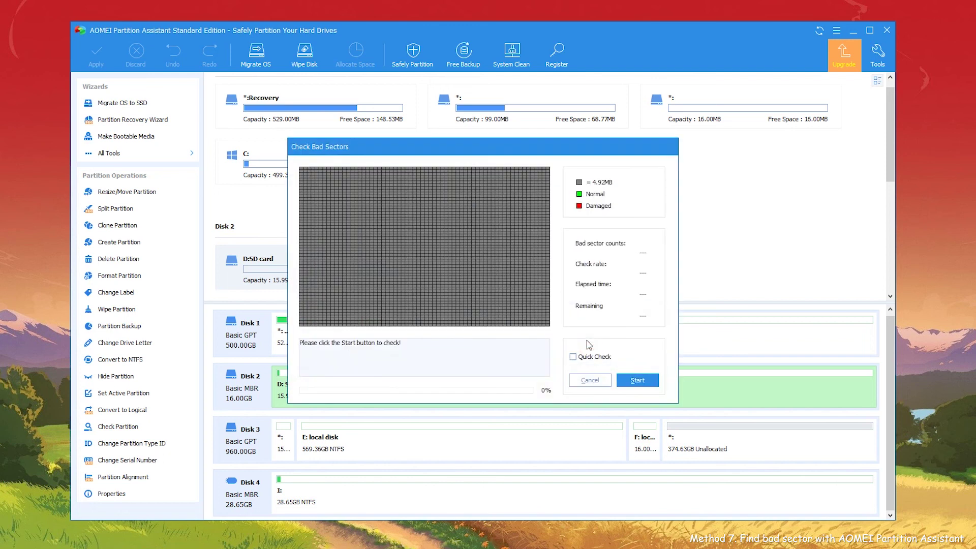
left_click(573, 357)
left_click(647, 389)
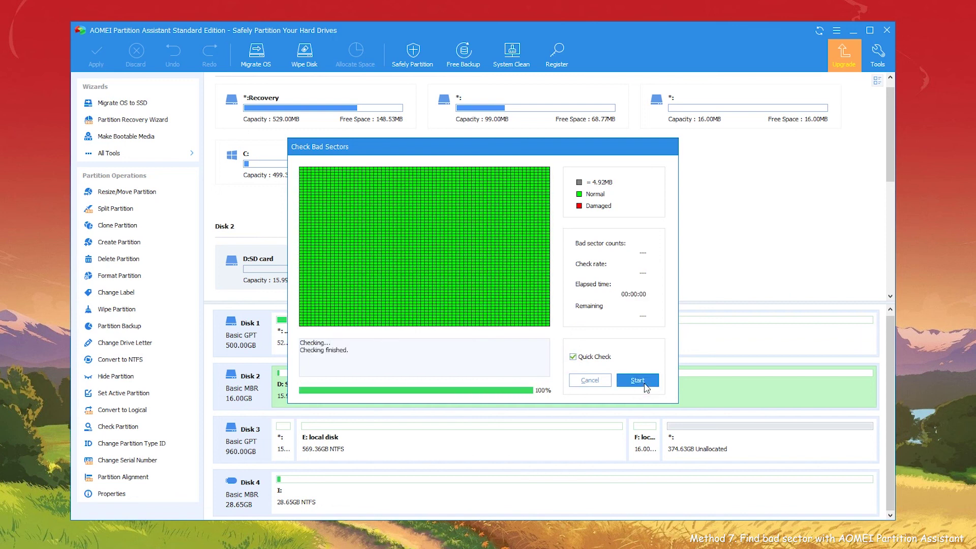